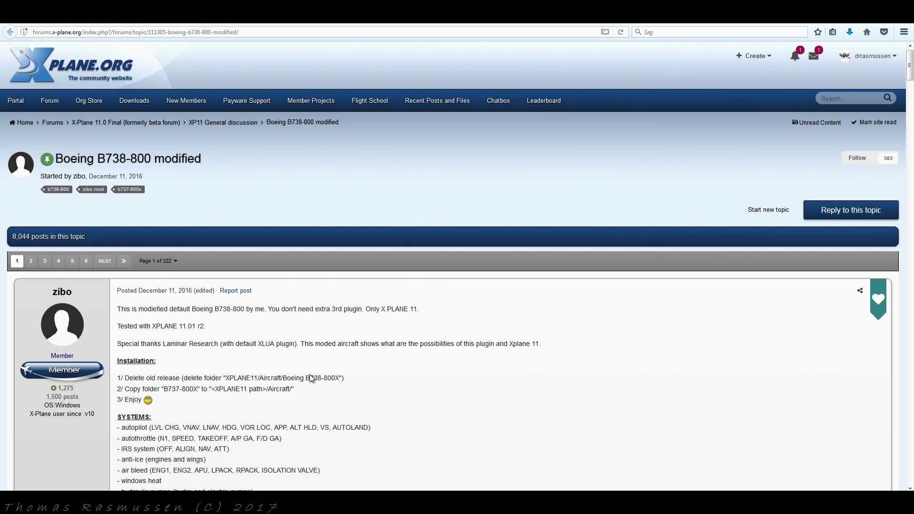
# - Select the full web address of the 'Boeing B738-800 modified' topic page
pyautogui.click(202, 31)
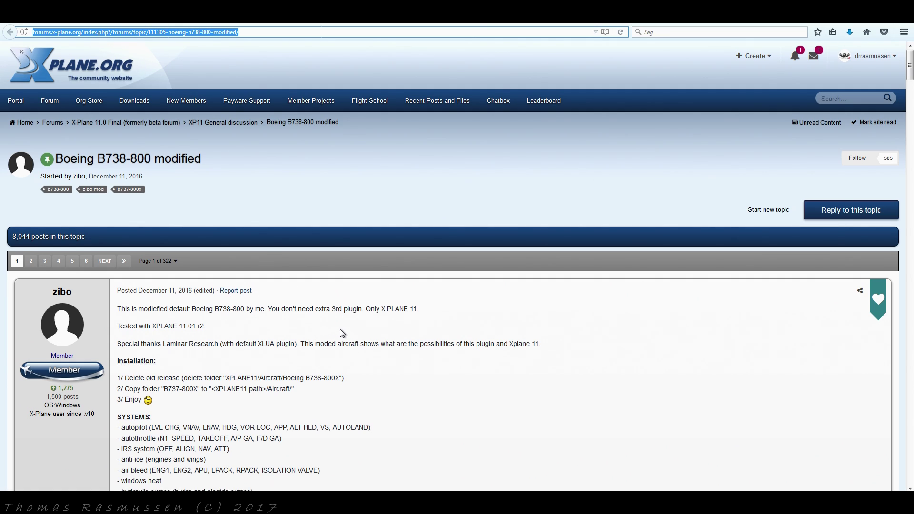
# - Scroll zibo's first post down to the LINK ZIBOmod download link and bring up its menu
pyautogui.scroll(-5, 341, 330)
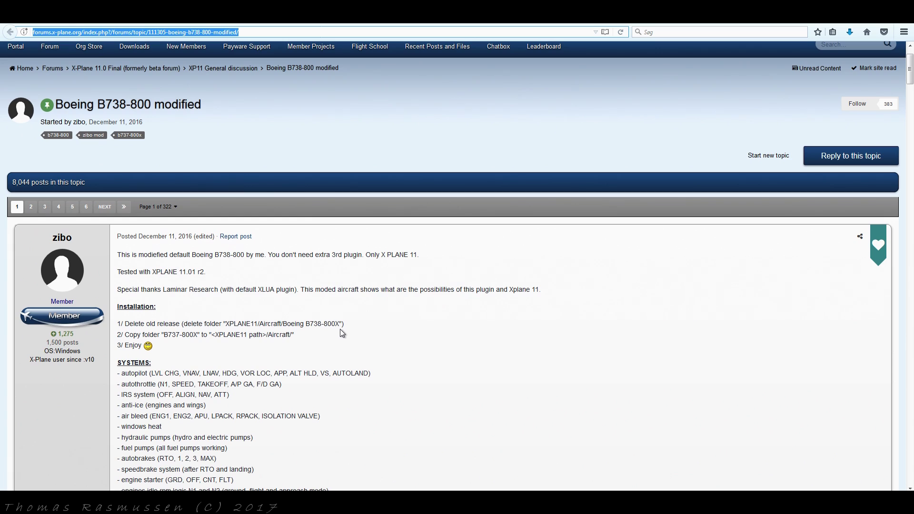
pyautogui.scroll(-7, 340, 330)
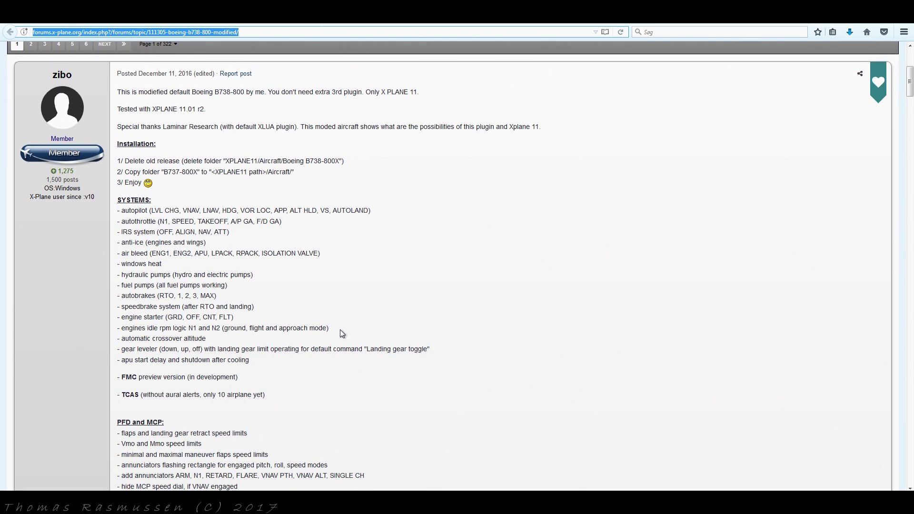
pyautogui.scroll(-1, 340, 330)
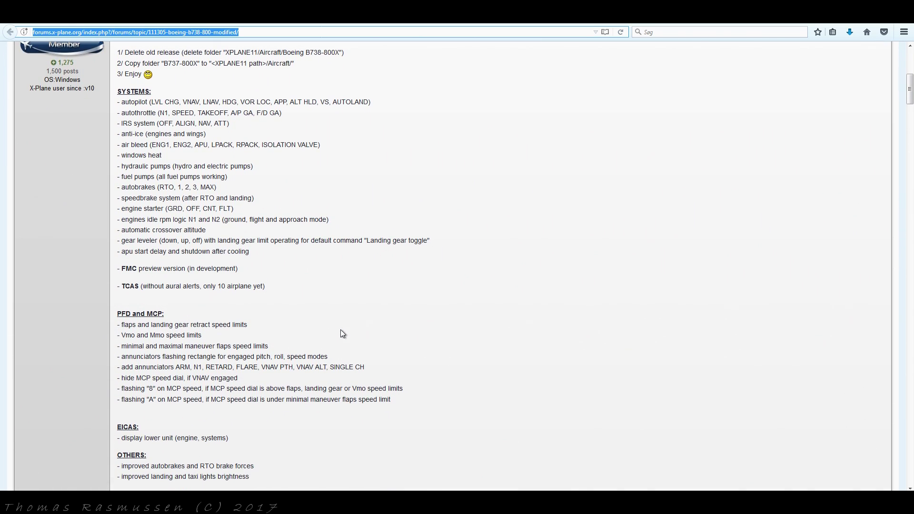
pyautogui.scroll(-5, 341, 330)
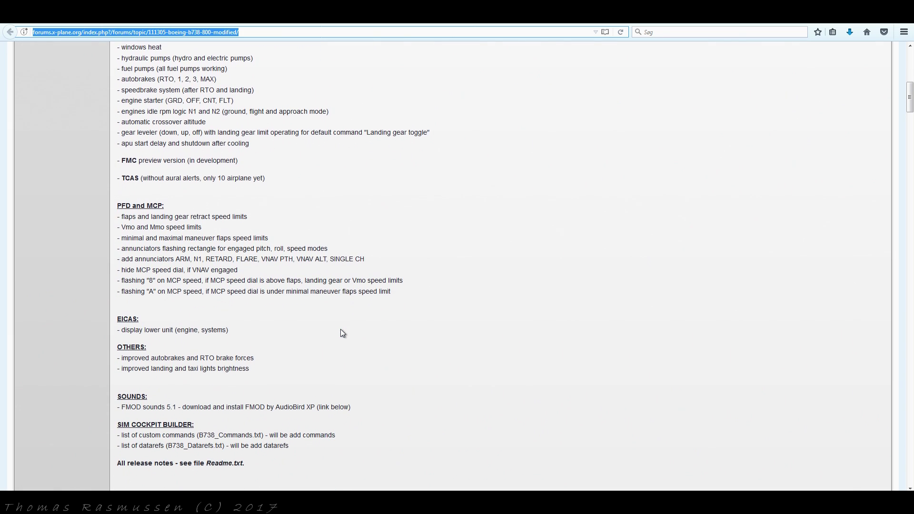
pyautogui.scroll(-3, 341, 330)
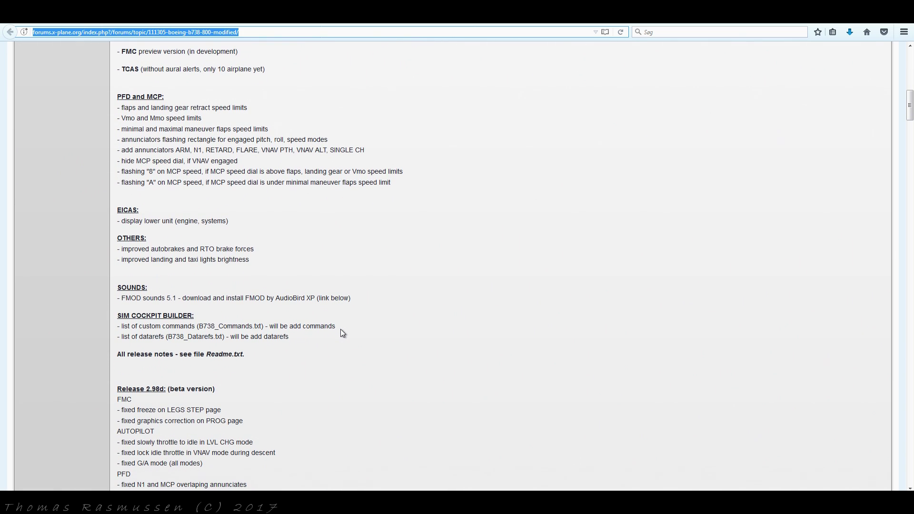
pyautogui.scroll(-4, 341, 330)
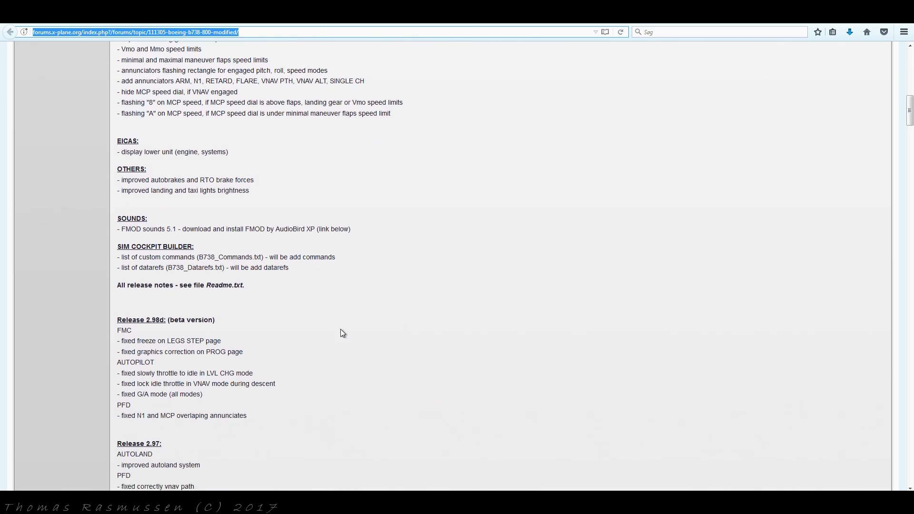
pyautogui.scroll(-4, 341, 329)
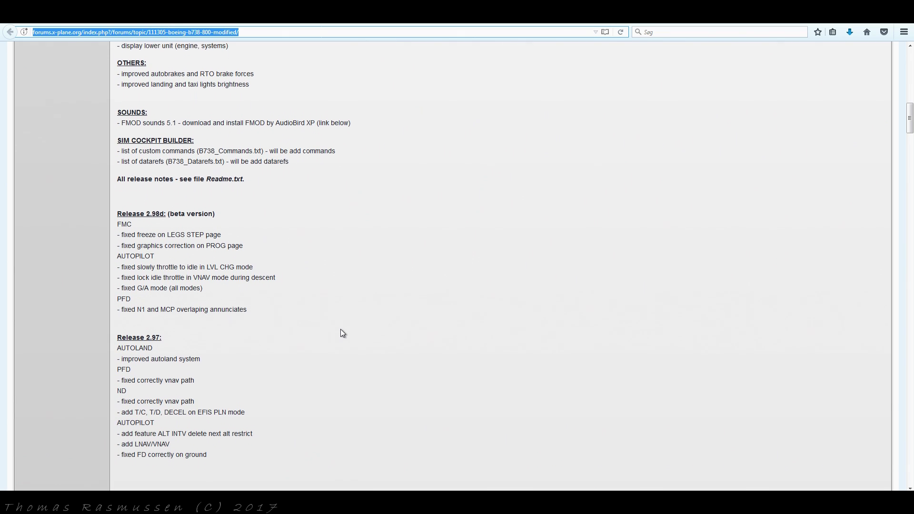
pyautogui.scroll(-4, 341, 329)
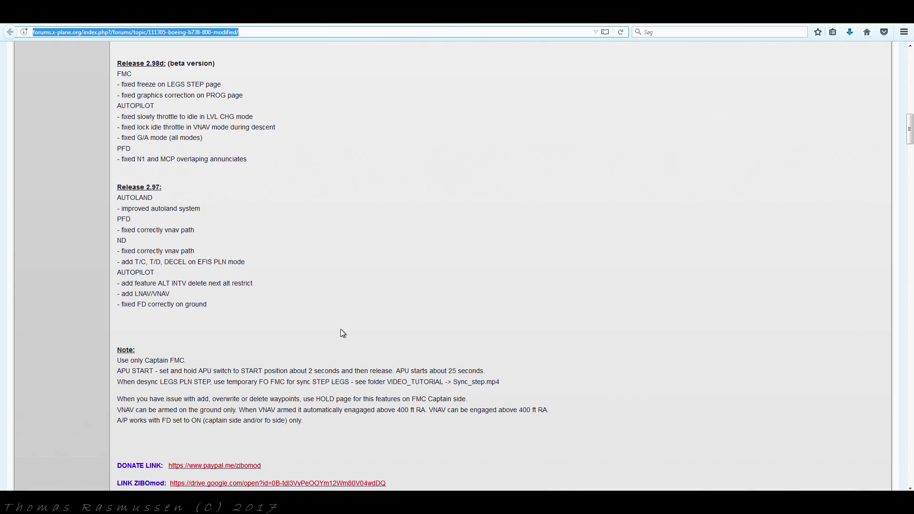
pyautogui.scroll(-2, 341, 329)
pyautogui.scroll(-6, 341, 330)
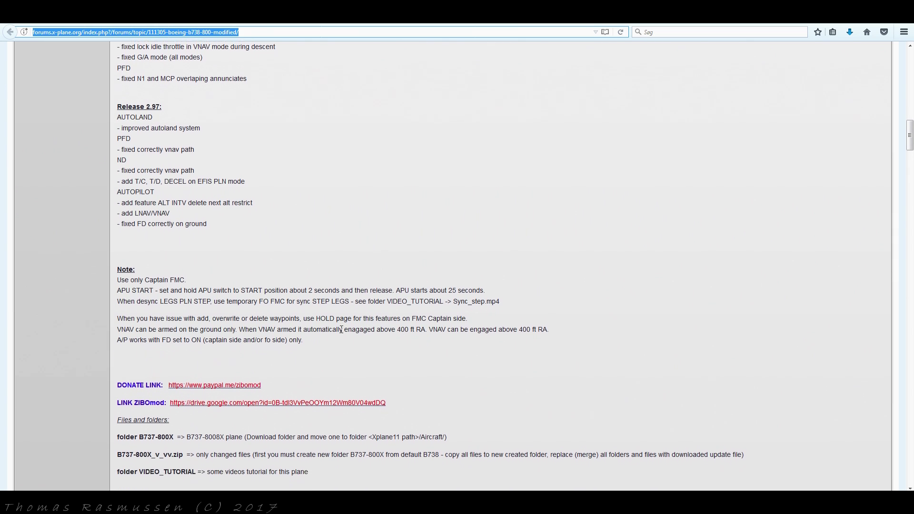
pyautogui.scroll(-3, 427, 313)
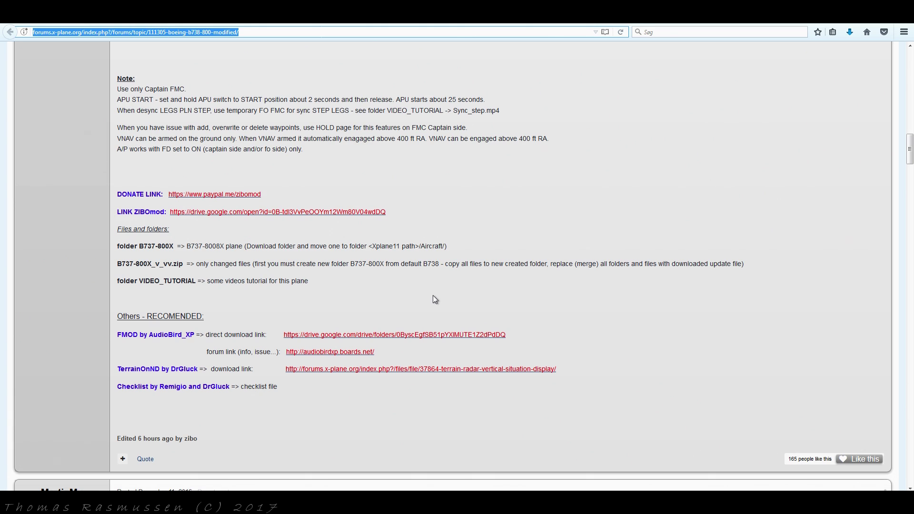
pyautogui.rightClick(205, 214)
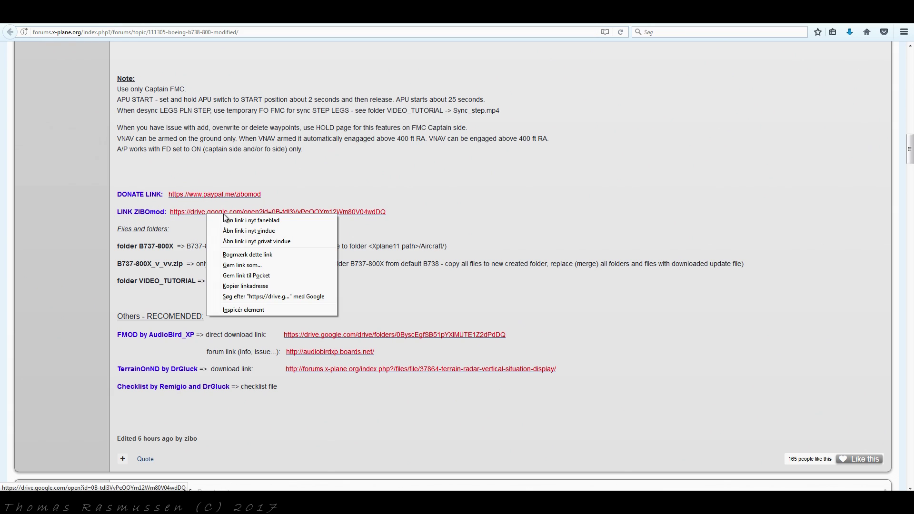
# - Open the ZIBOmod Google Drive folder in a new tab and download the B737-800X folder
pyautogui.click(227, 222)
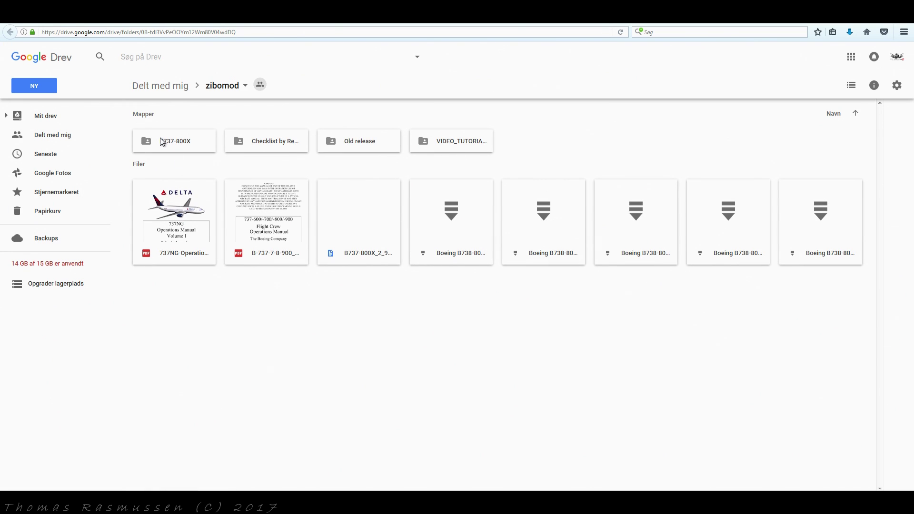
pyautogui.rightClick(186, 143)
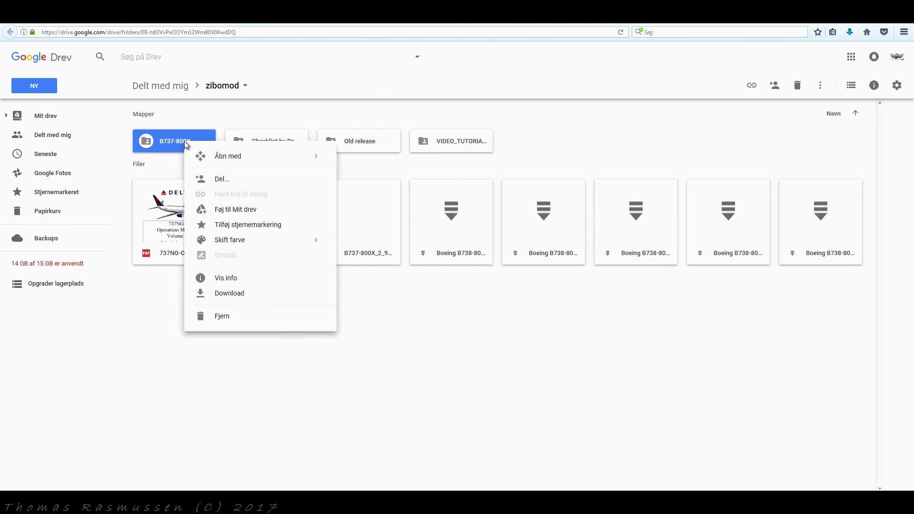
pyautogui.click(230, 294)
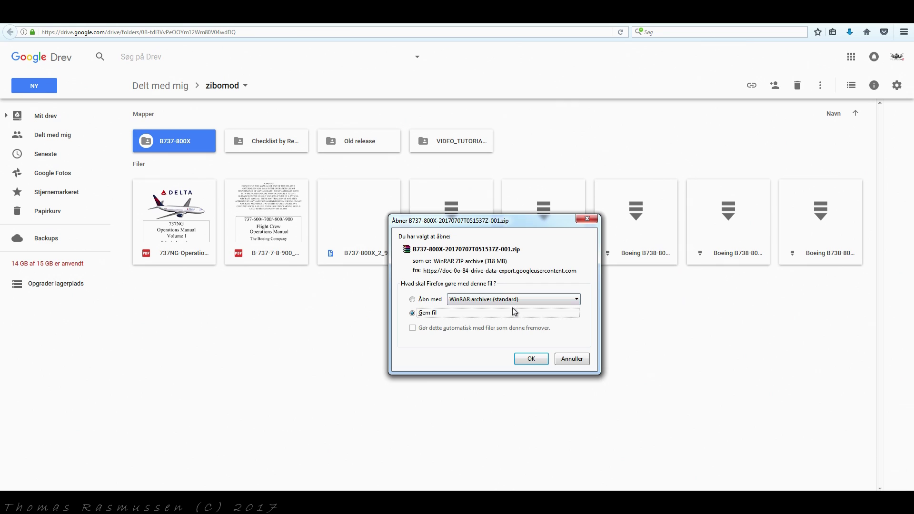
pyautogui.click(531, 361)
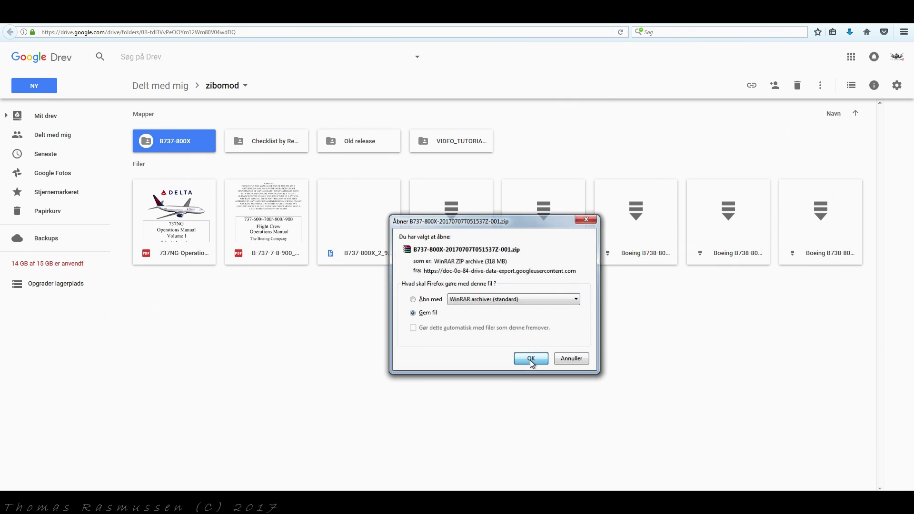
# - Download the Boeing B738-800X_2_98d.zip update and return to the forum post
pyautogui.rightClick(818, 253)
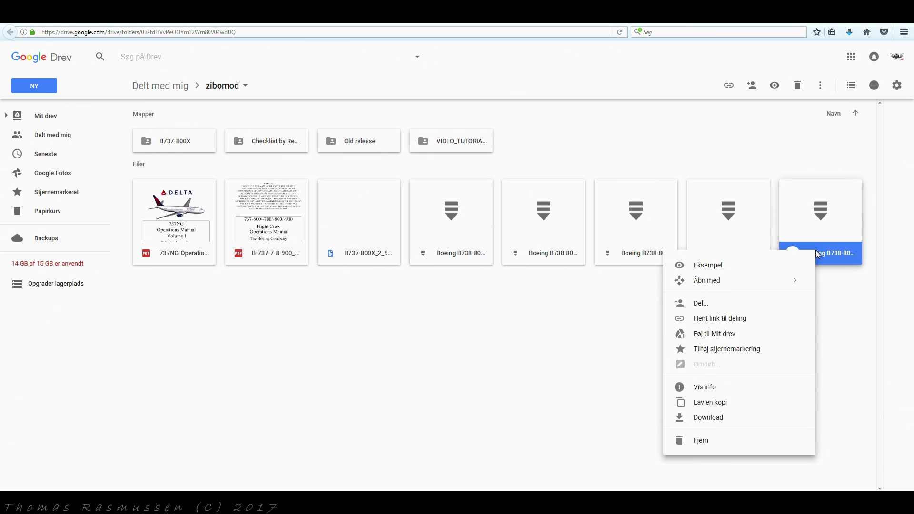
pyautogui.click(703, 421)
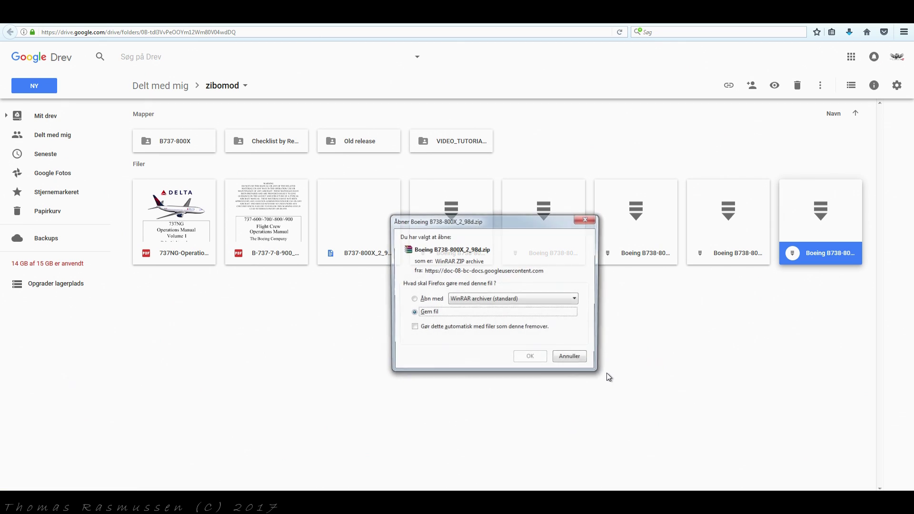
pyautogui.click(531, 356)
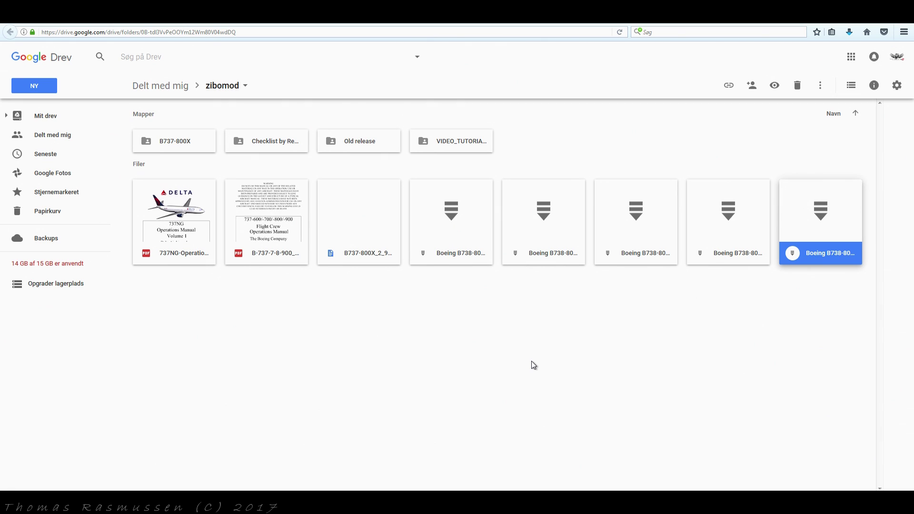
pyautogui.hotkey('alt', 'Left')
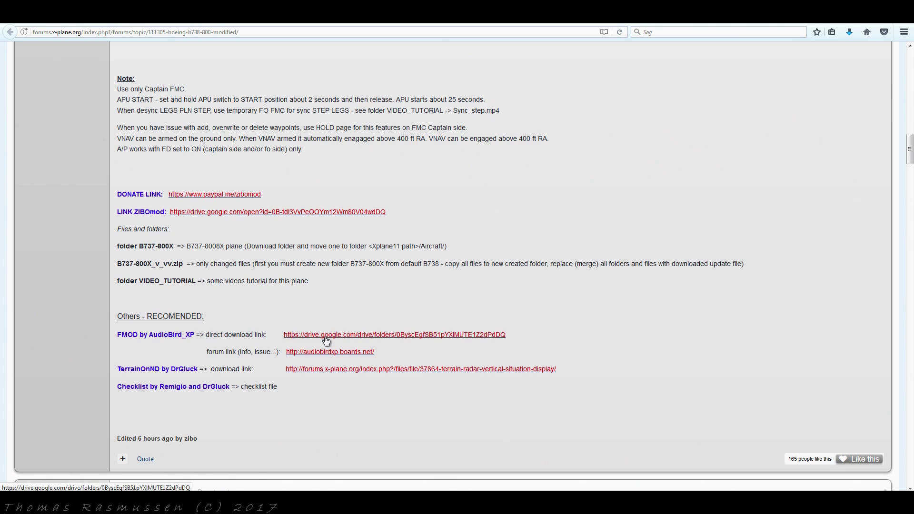
# - Save AUDIOBIRDXP IMMERSION PACK RC1 B8.zip from the FMOD Drive link despite the scan warning, then open TerrainOnND
pyautogui.rightClick(326, 338)
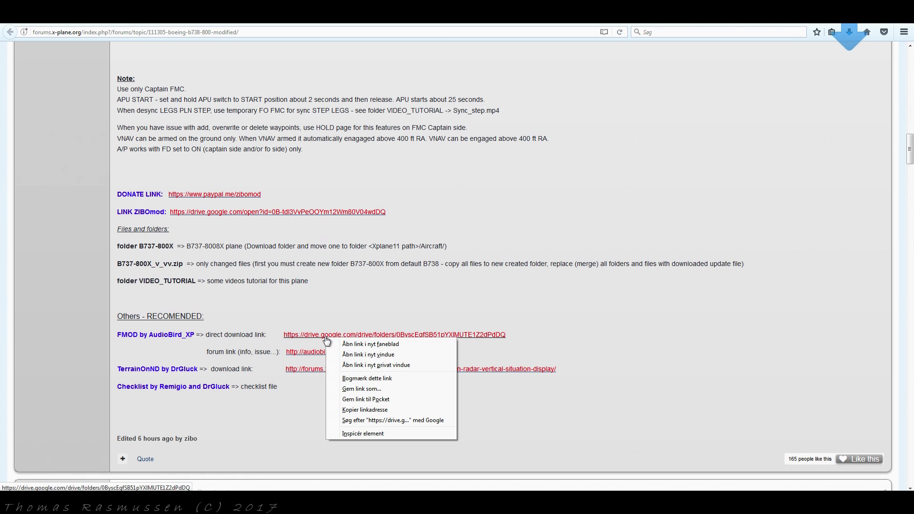
pyautogui.click(359, 345)
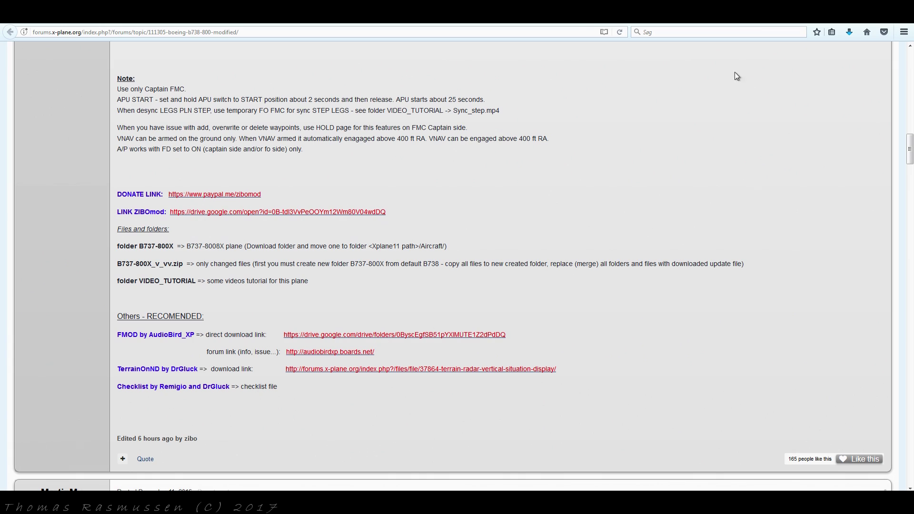
pyautogui.click(740, 22)
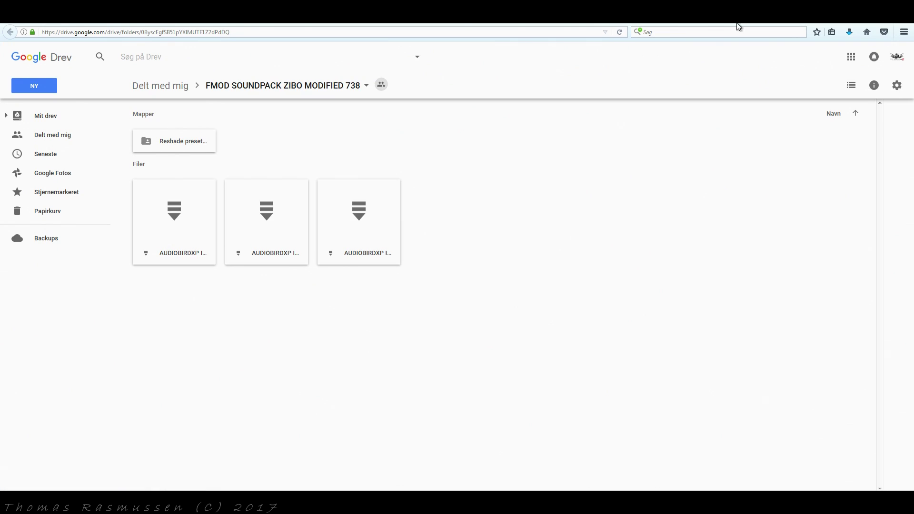
pyautogui.rightClick(354, 257)
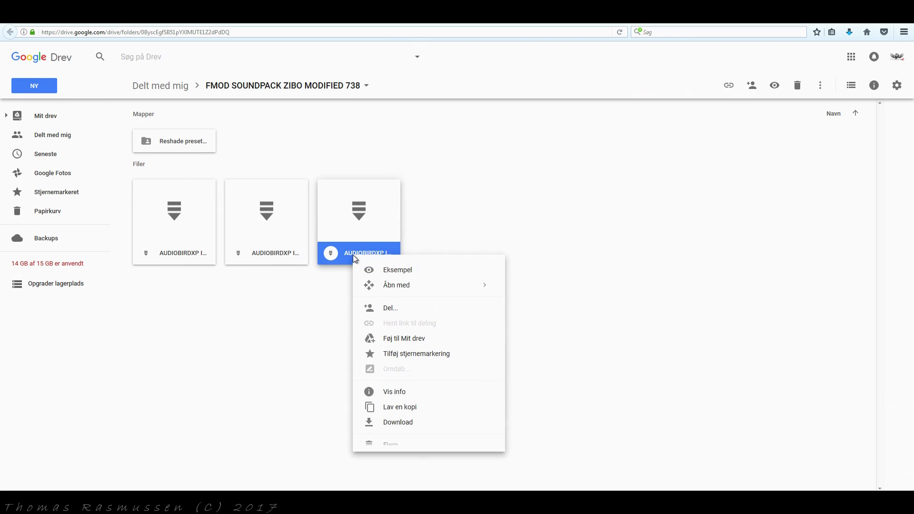
pyautogui.click(401, 421)
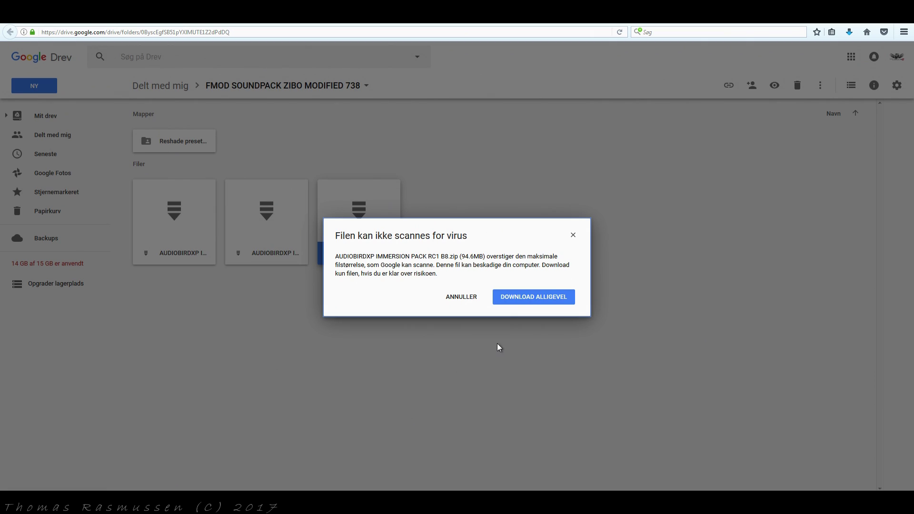
pyautogui.click(524, 299)
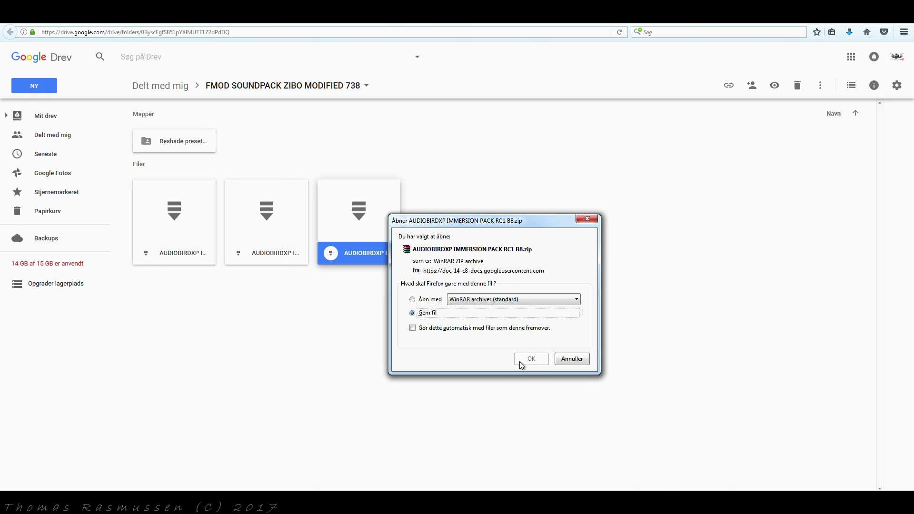
pyautogui.click(532, 359)
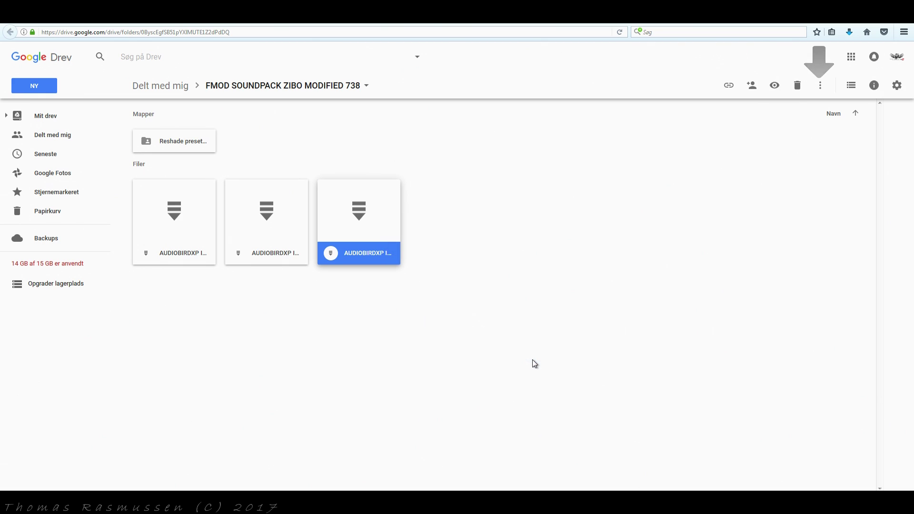
pyautogui.click(767, 24)
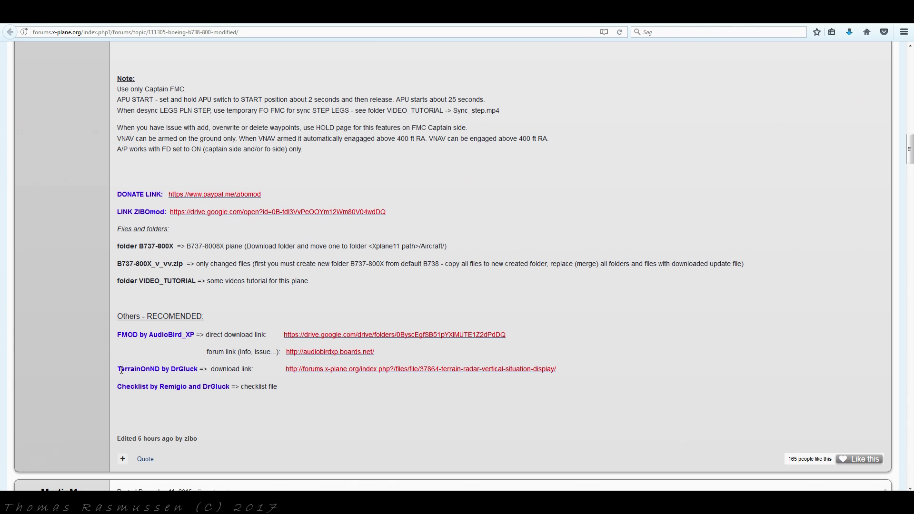
pyautogui.click(324, 372)
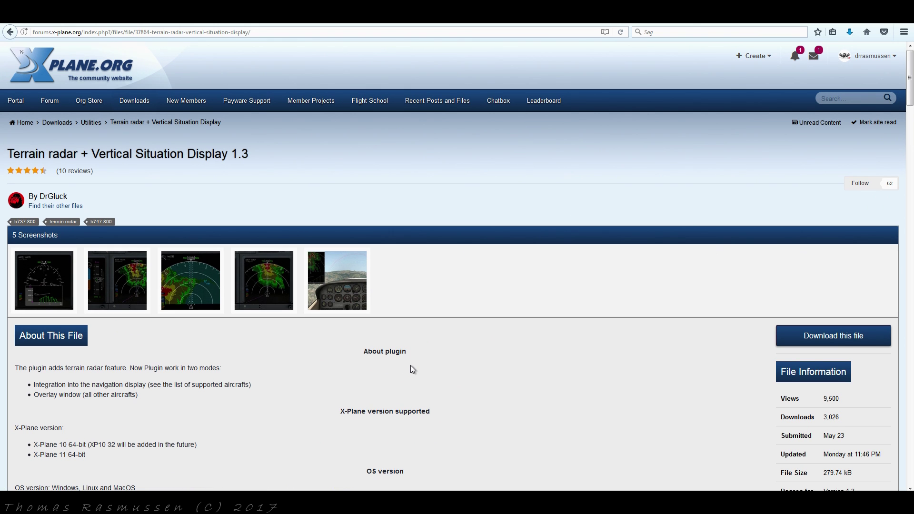
# - Look through the Terrain radar + Vertical Situation Display 1.3 screenshots in the enlarged viewer
pyautogui.scroll(-5, 411, 365)
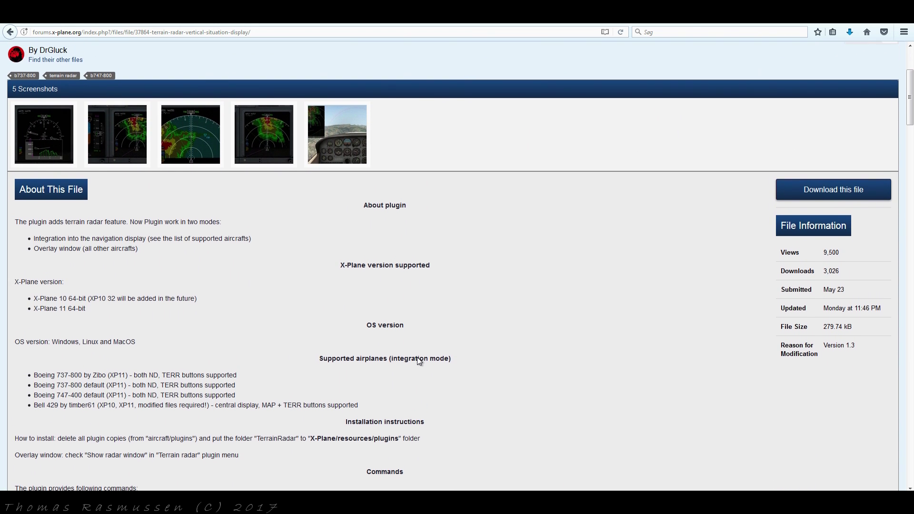
pyautogui.scroll(5, 419, 361)
pyautogui.scroll(-2, 474, 371)
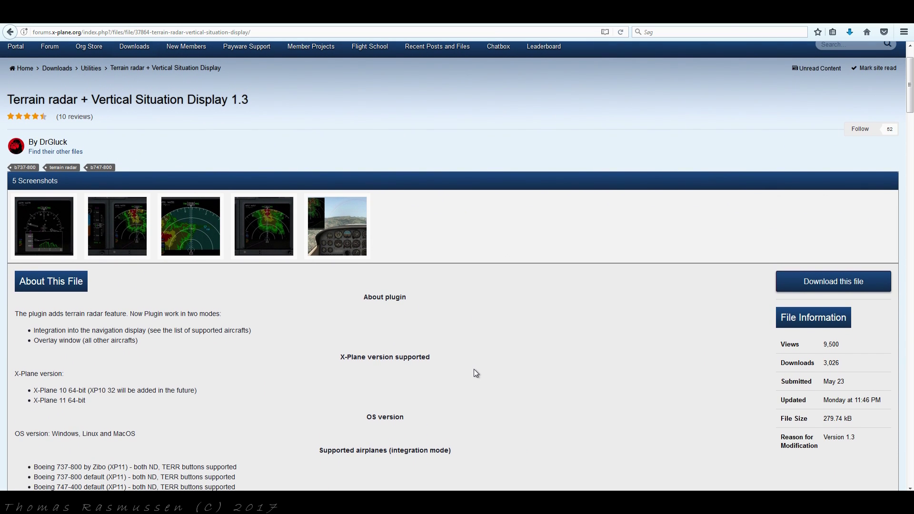
pyautogui.click(190, 228)
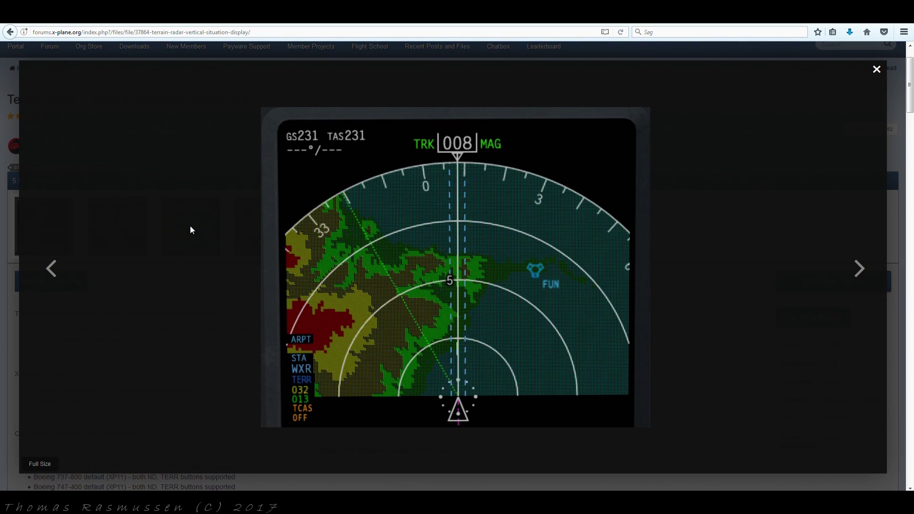
pyautogui.click(52, 271)
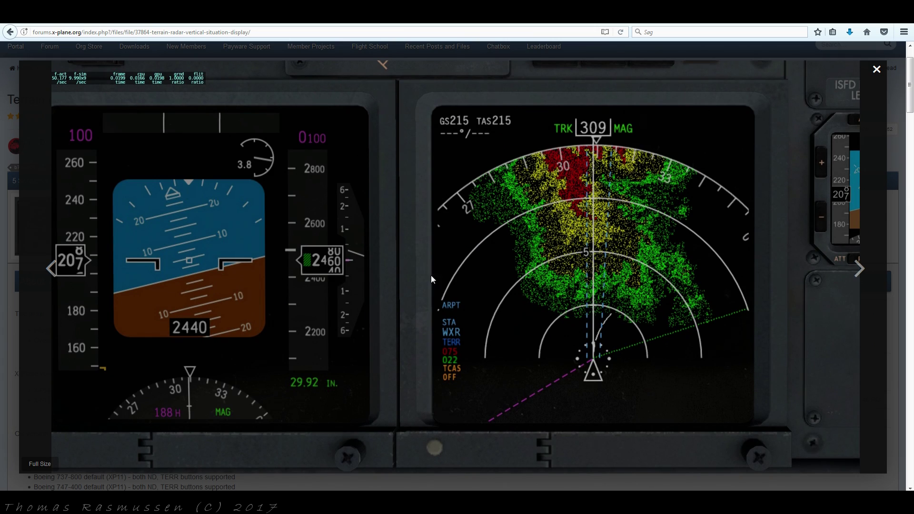
pyautogui.click(877, 69)
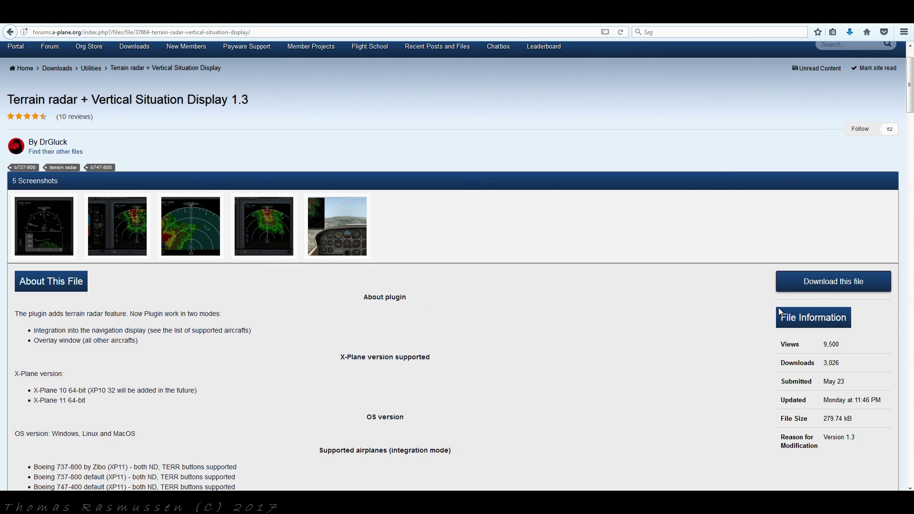
# - Download TerrainRadar_1_3_0.zip from the file list and save it to disk
pyautogui.click(823, 287)
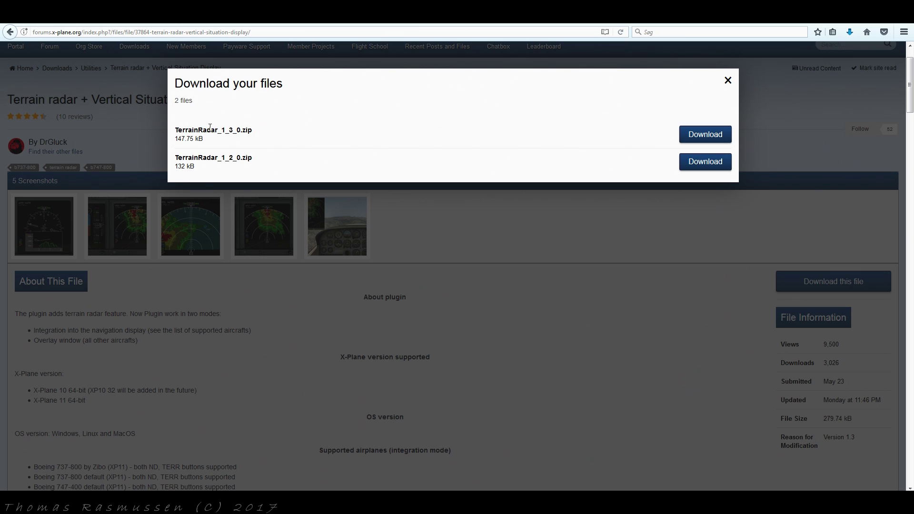
pyautogui.click(698, 134)
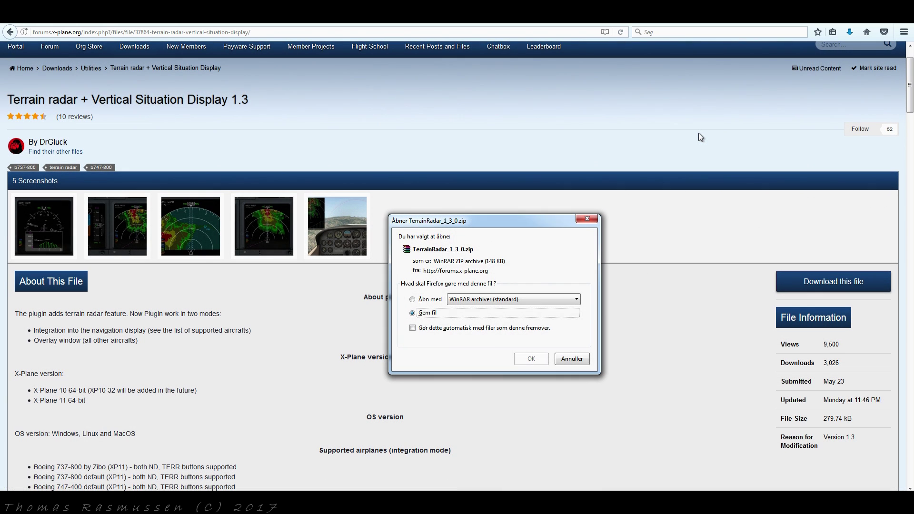
pyautogui.click(541, 357)
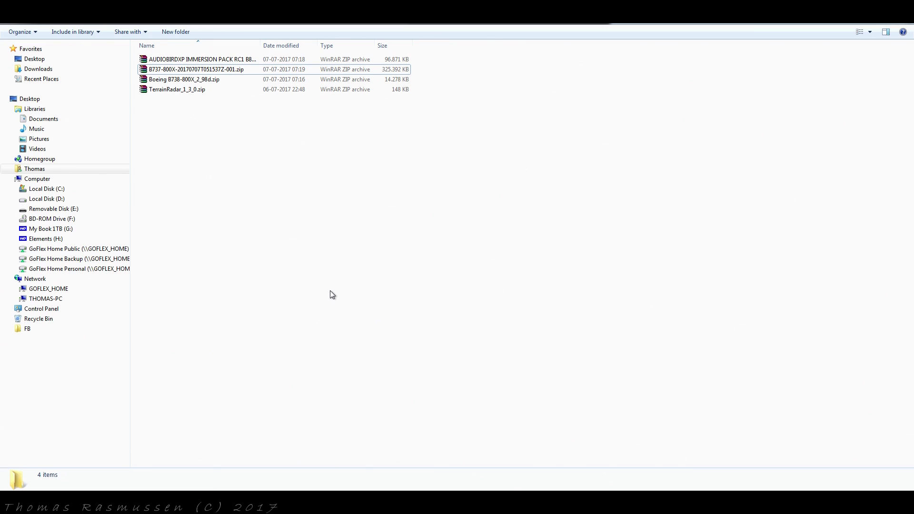
# - Extract the AudioBird, B737-800X and TerrainRadar zips here, and the Boeing 2.98d zip to its own folder
pyautogui.rightClick(184, 61)
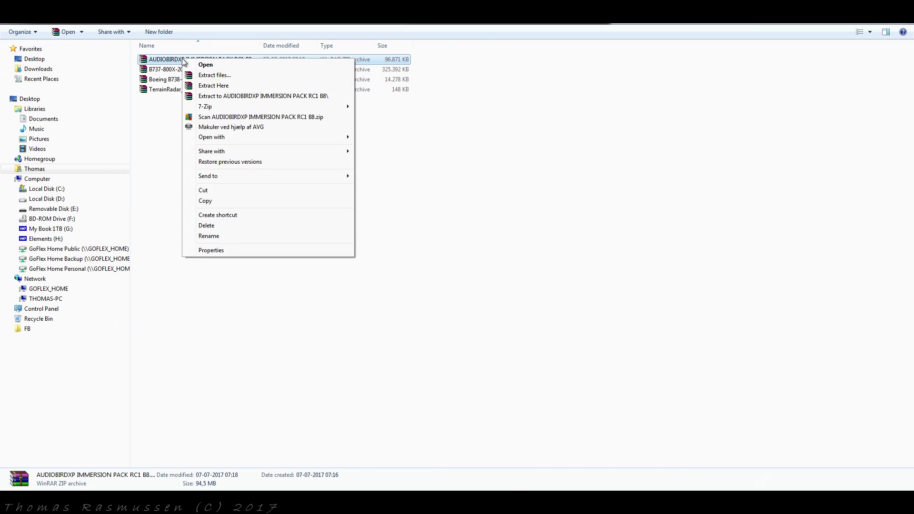
pyautogui.click(210, 86)
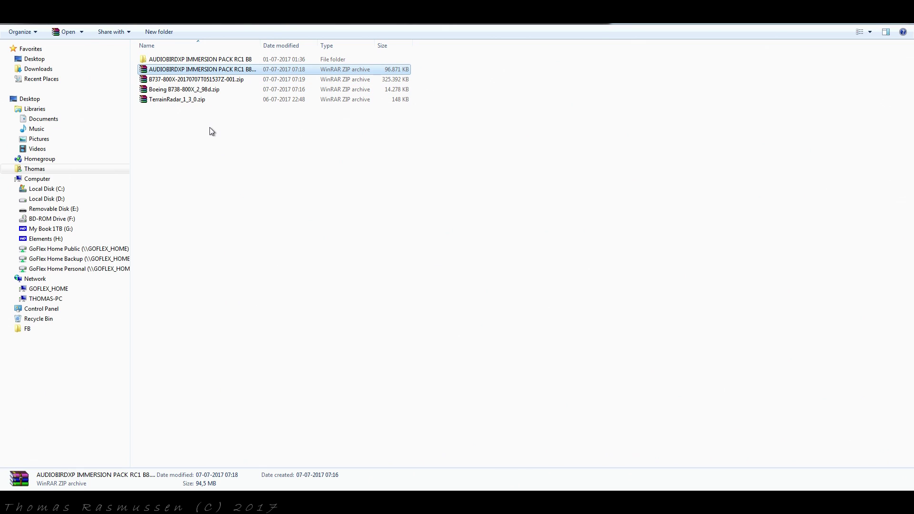
pyautogui.rightClick(208, 81)
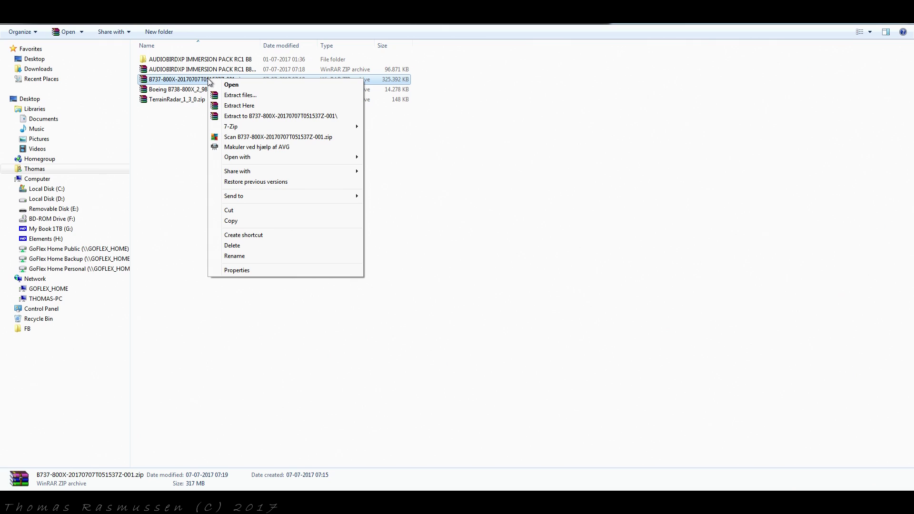
pyautogui.click(241, 105)
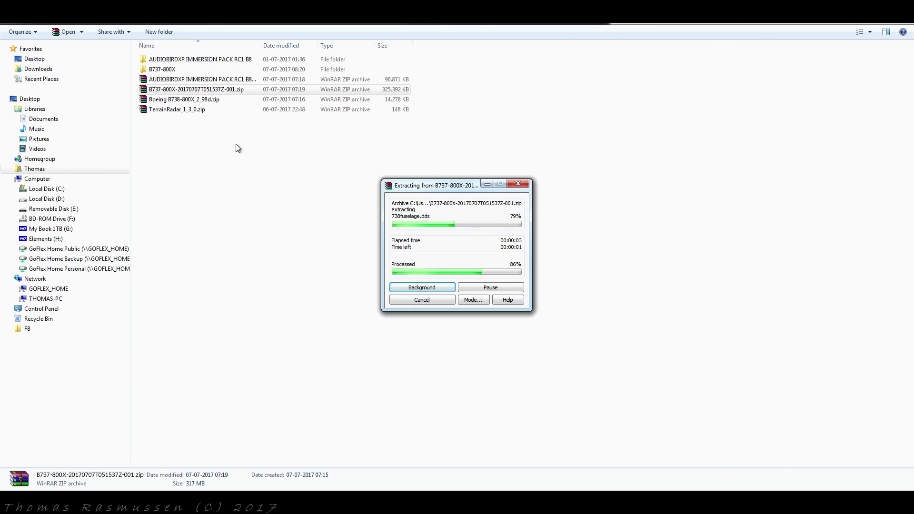
pyautogui.rightClick(210, 101)
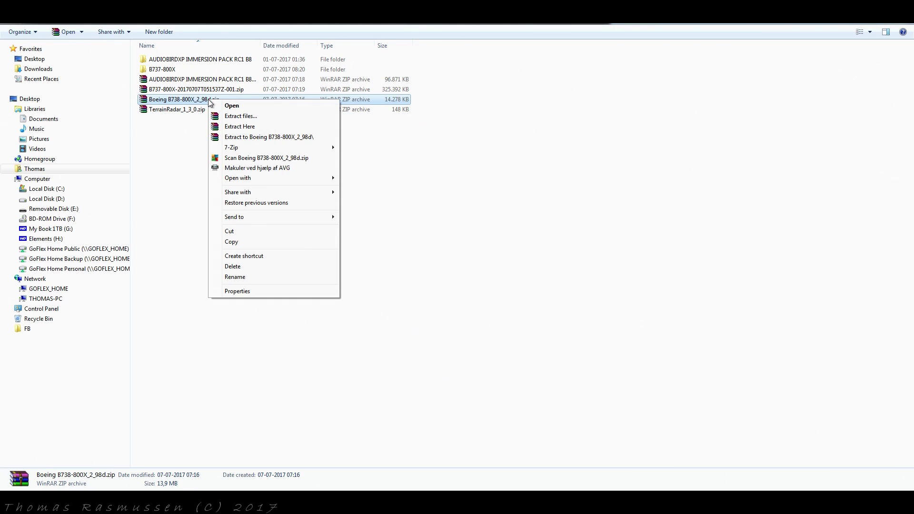
pyautogui.click(234, 137)
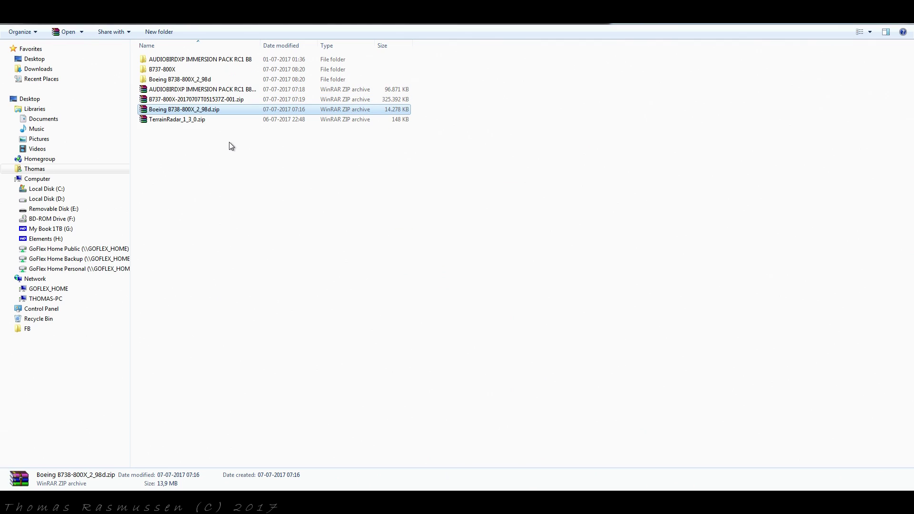
pyautogui.rightClick(195, 122)
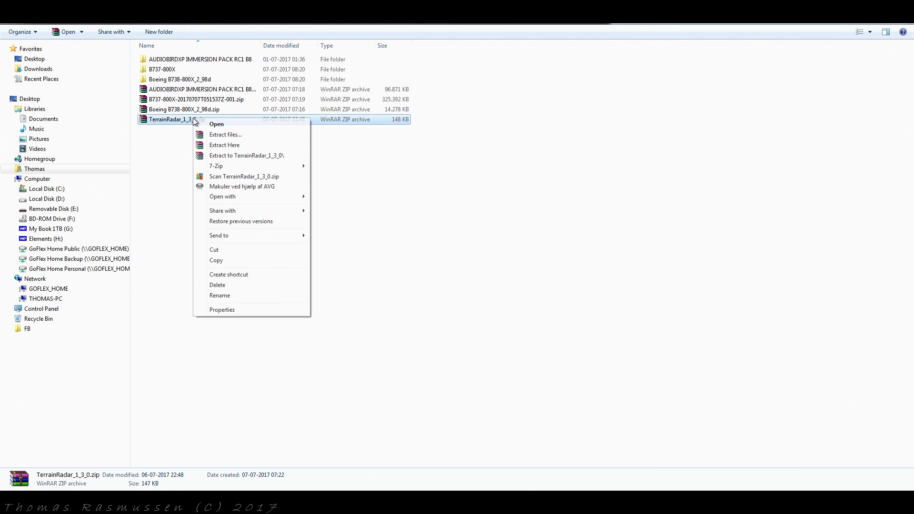
pyautogui.click(222, 147)
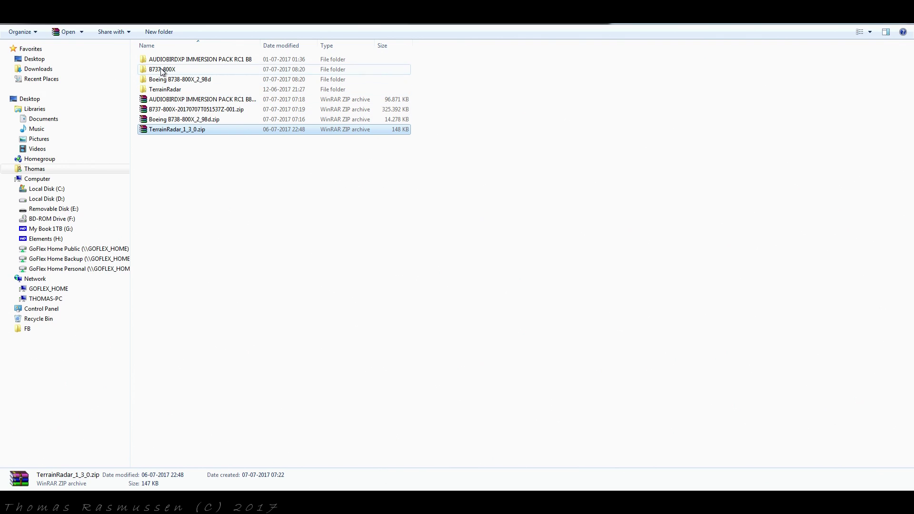
# - Copy all 10 items from the Boeing B738-800X_2_98d update folder
pyautogui.doubleClick(166, 80)
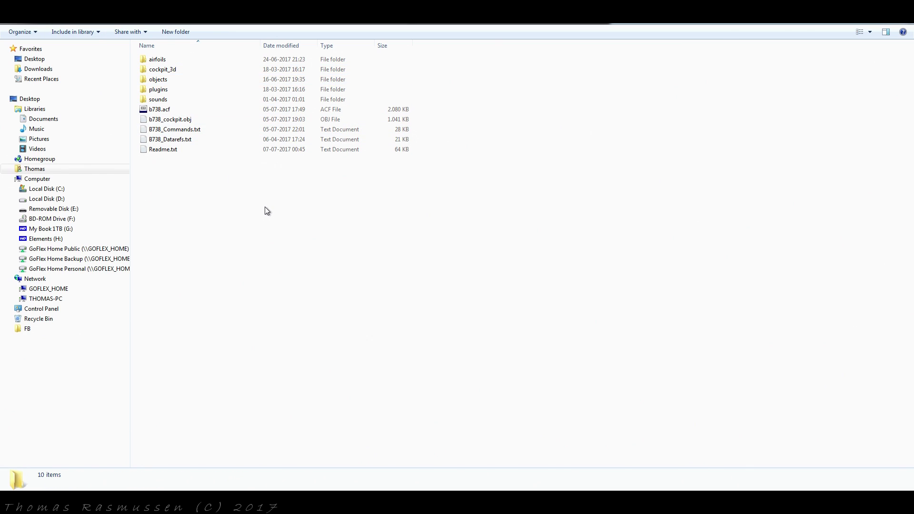
pyautogui.moveTo(265, 207); pyautogui.dragTo(133, 55)
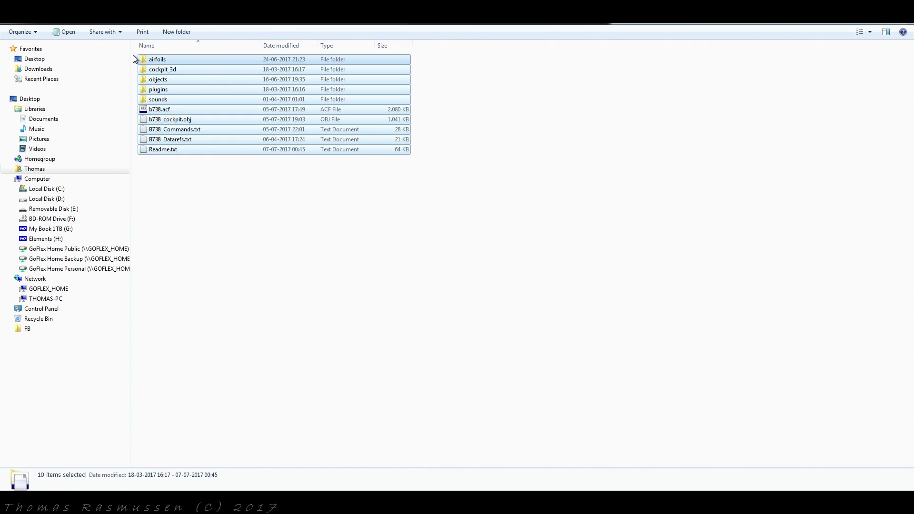
pyautogui.rightClick(154, 97)
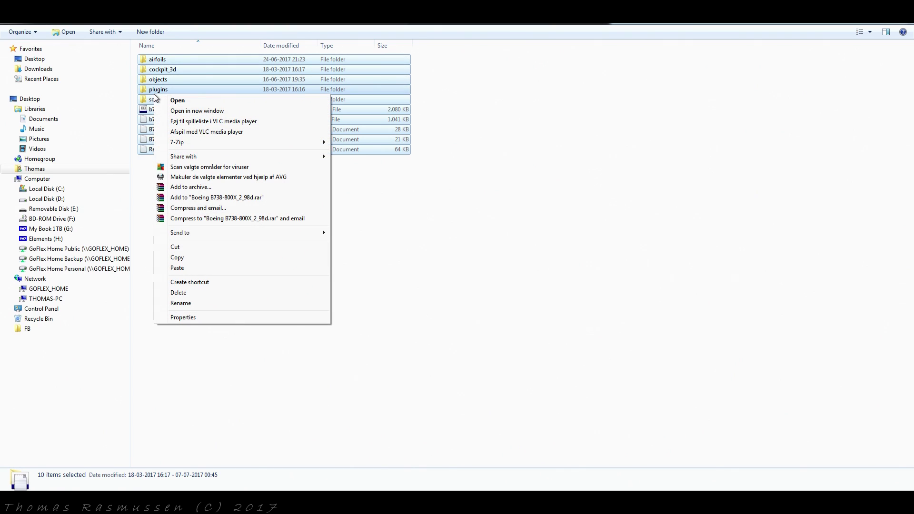
pyautogui.click(183, 257)
pyautogui.press('BackSpace')
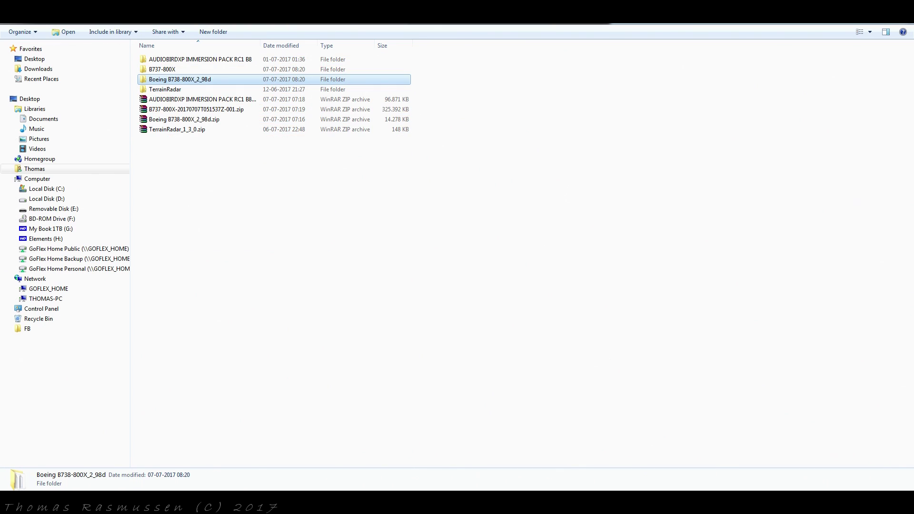
# - Paste the update into B737-800X, merging all folders and replacing all 40 conflicting files
pyautogui.doubleClick(159, 71)
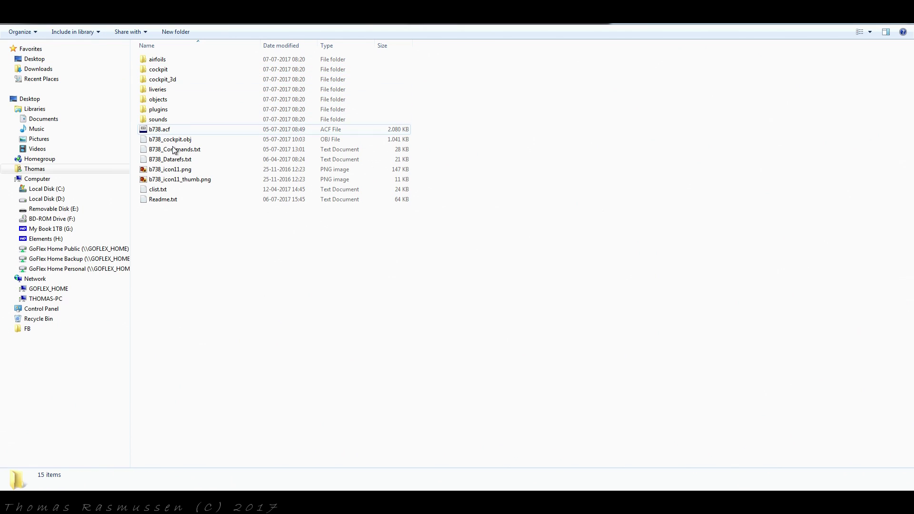
pyautogui.rightClick(189, 225)
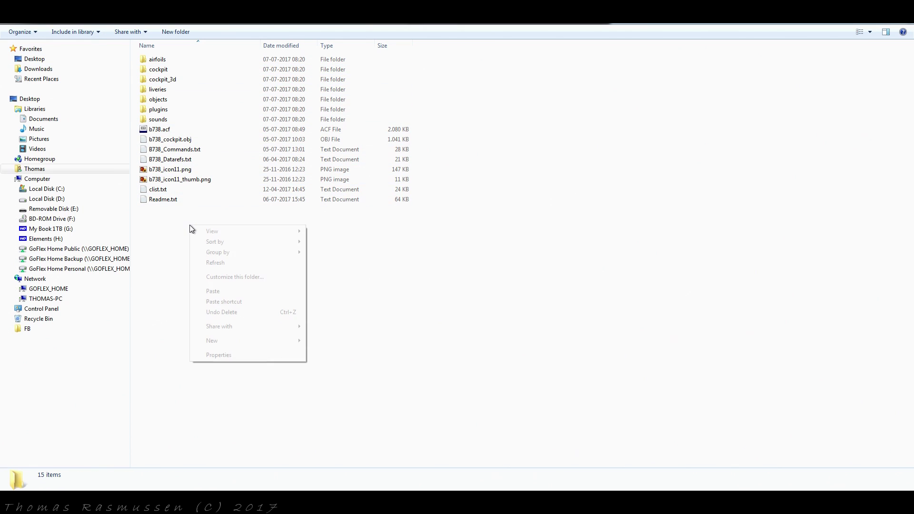
pyautogui.click(216, 293)
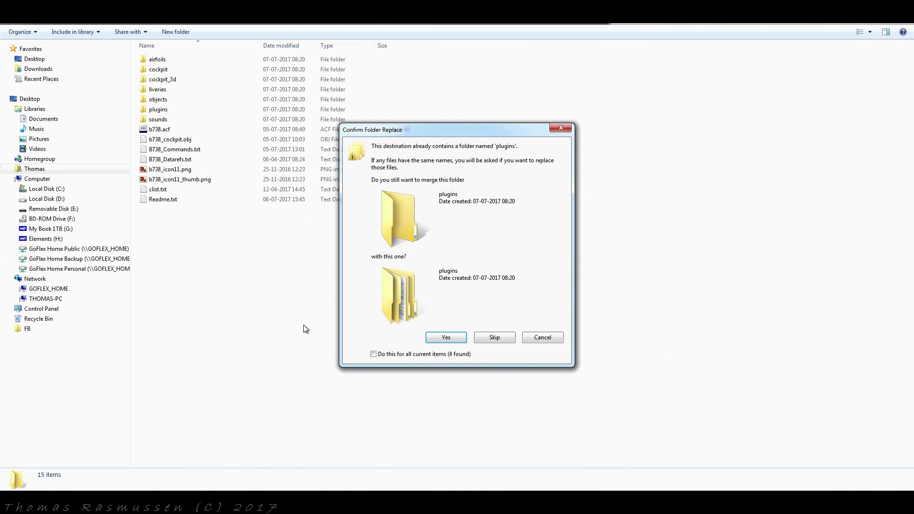
pyautogui.click(387, 356)
pyautogui.click(442, 338)
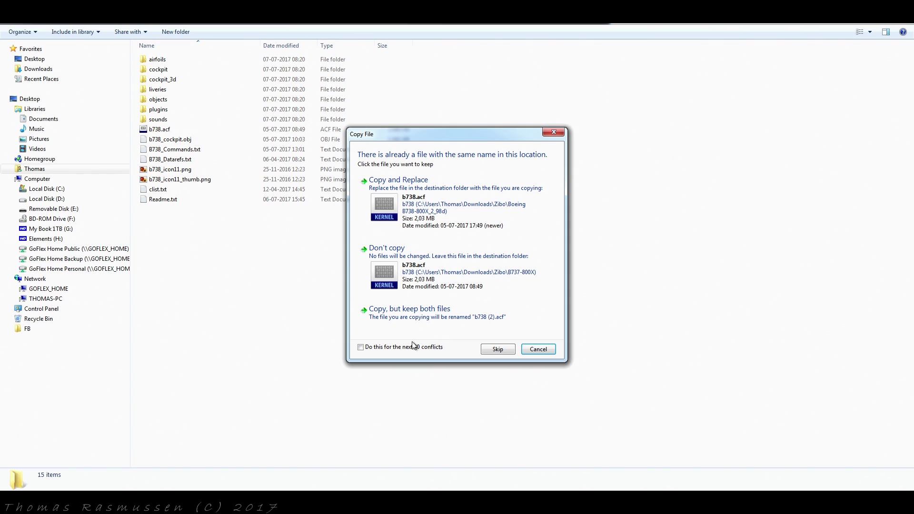
pyautogui.click(376, 347)
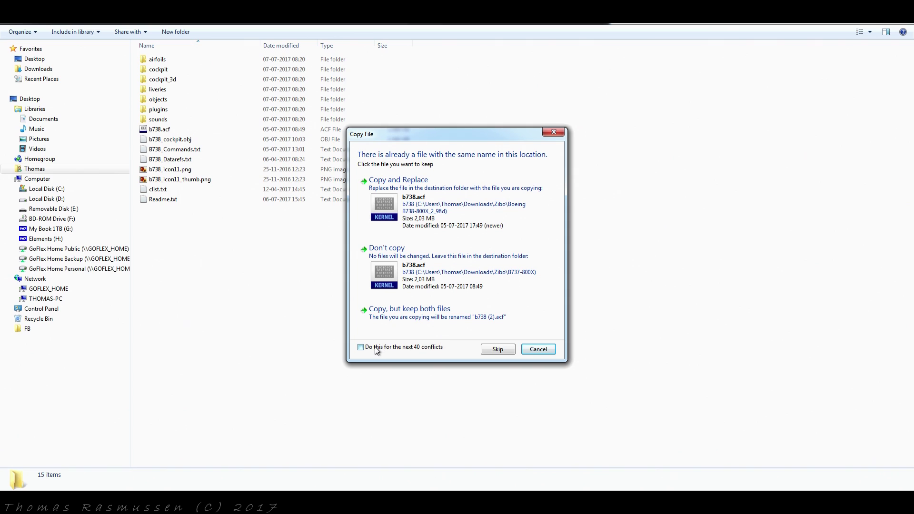
pyautogui.click(421, 213)
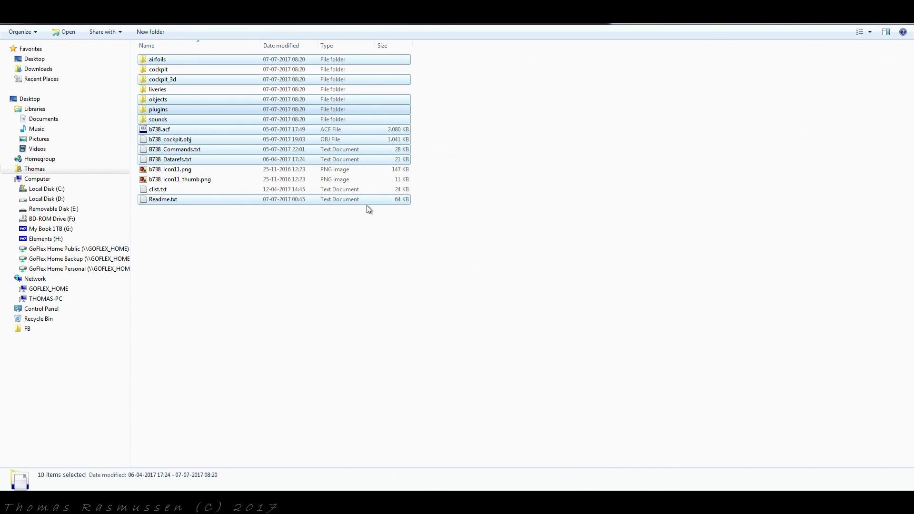
pyautogui.press('BackSpace')
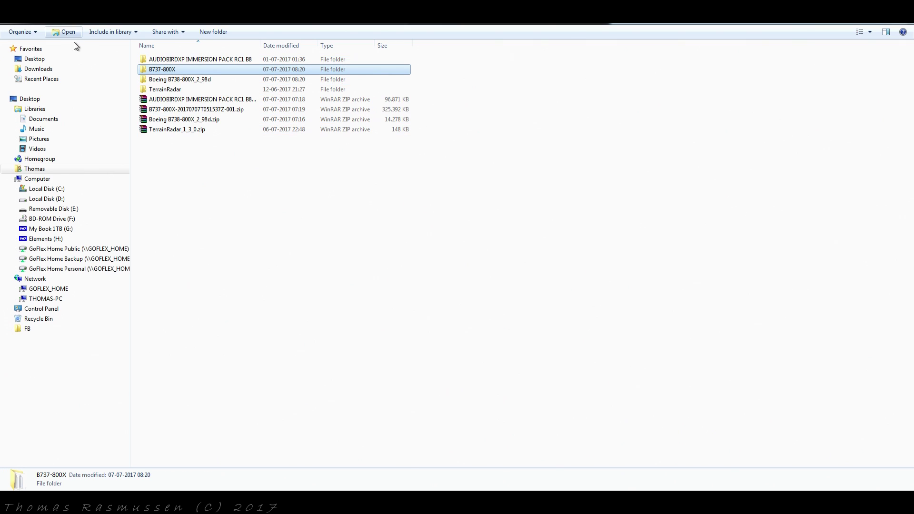
# - Copy the fmod folder from AUDIOBIRDXP IMMERSION PACK RC1 B8
pyautogui.click(182, 62)
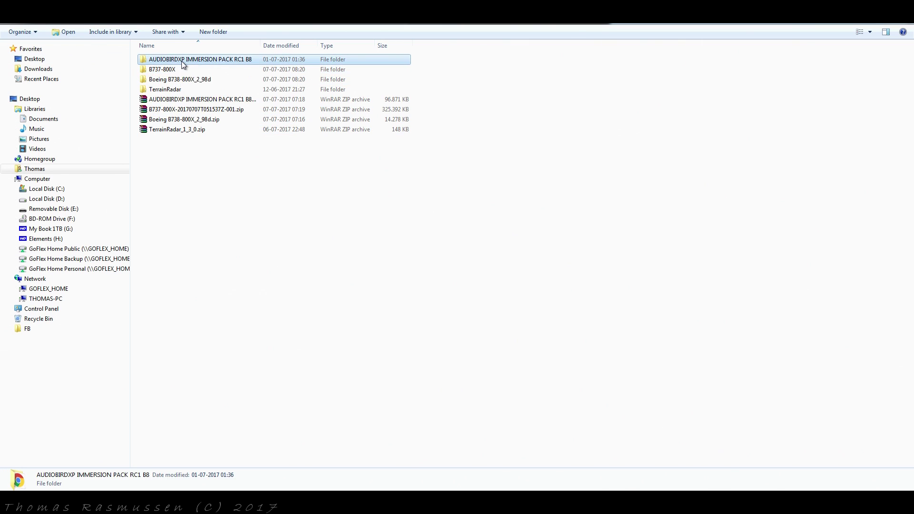
pyautogui.doubleClick(182, 61)
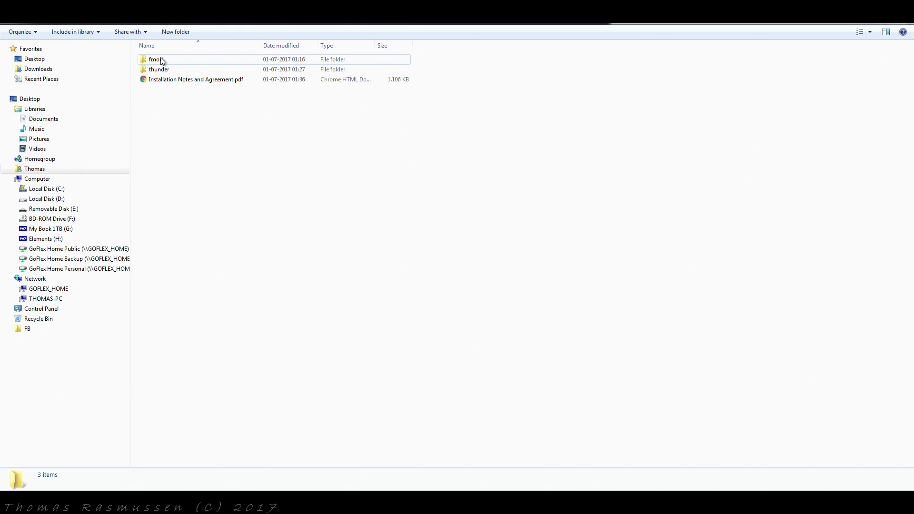
pyautogui.rightClick(161, 61)
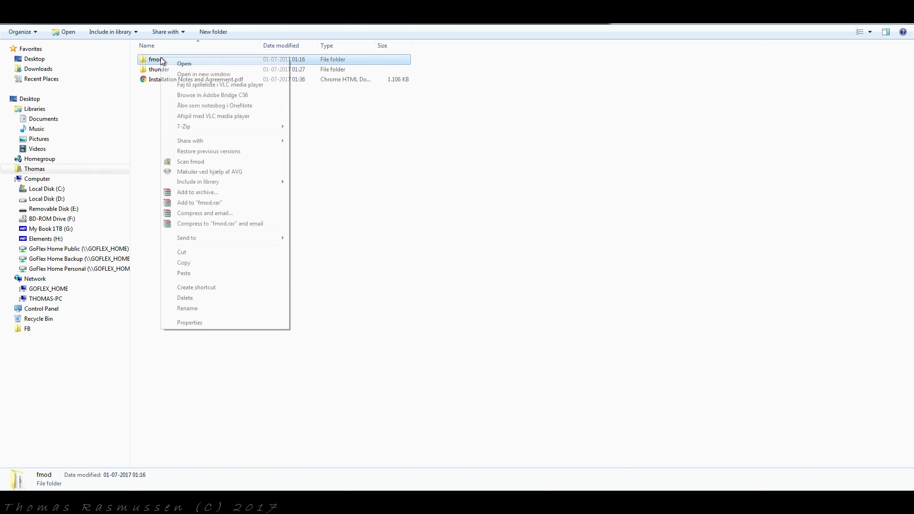
pyautogui.click(196, 263)
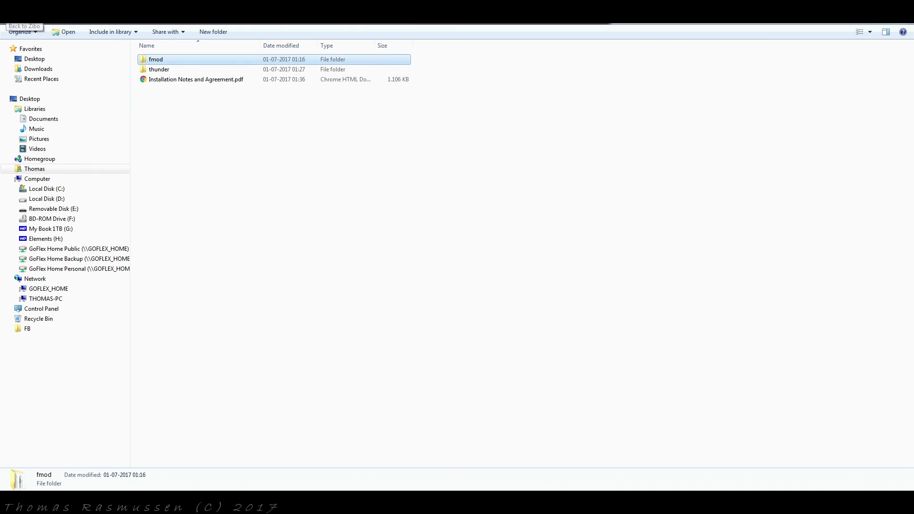
pyautogui.click(11, 13)
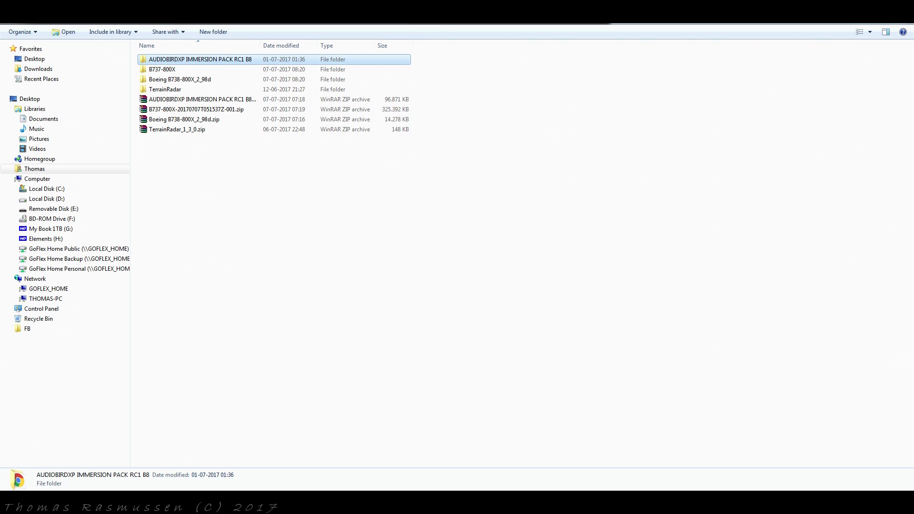
# - Paste the fmod folder into the B737-800X aircraft folder
pyautogui.doubleClick(157, 72)
pyautogui.rightClick(196, 261)
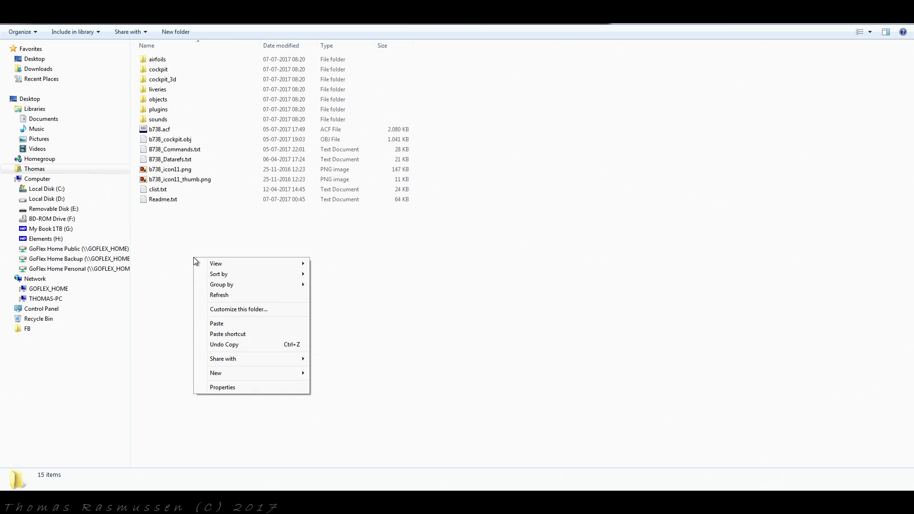
pyautogui.click(216, 324)
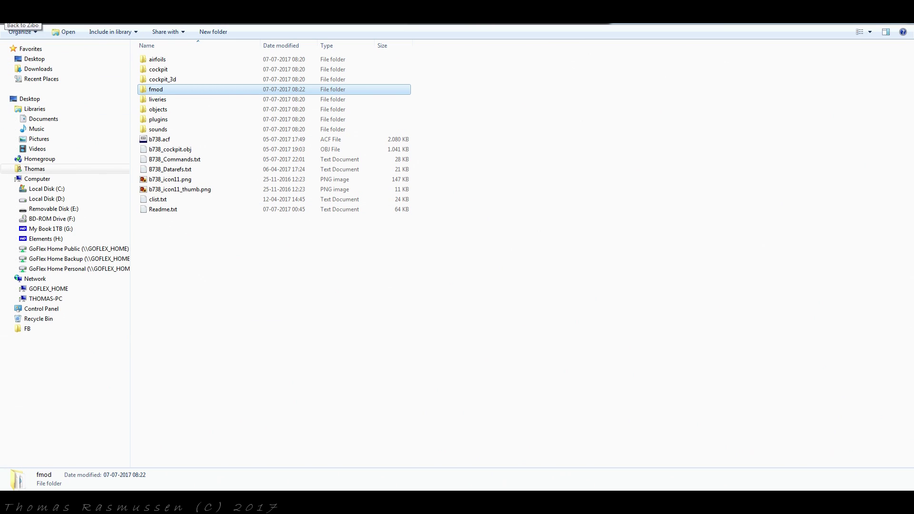
pyautogui.click(10, 13)
# - Copy the six thunder .wav files from the AudioBird pack's thunder folder
pyautogui.doubleClick(182, 59)
pyautogui.doubleClick(153, 69)
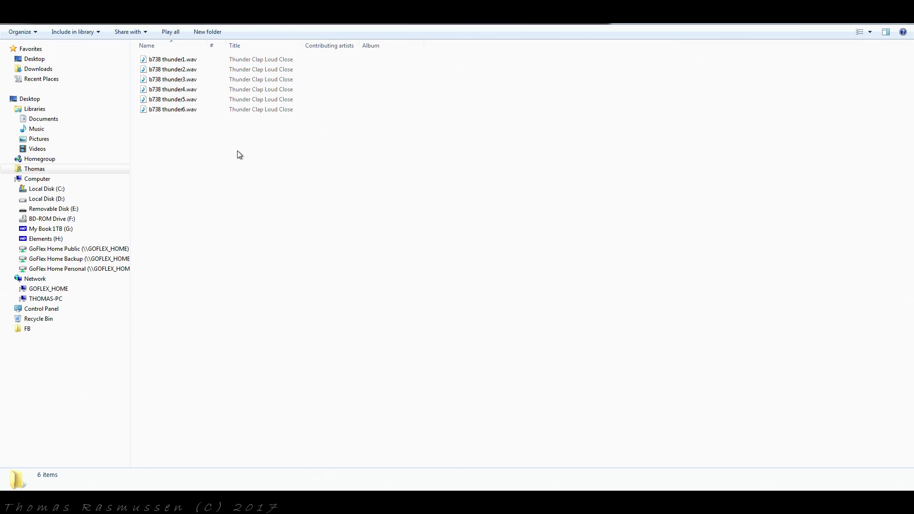
pyautogui.moveTo(238, 151); pyautogui.dragTo(161, 60)
pyautogui.rightClick(162, 60)
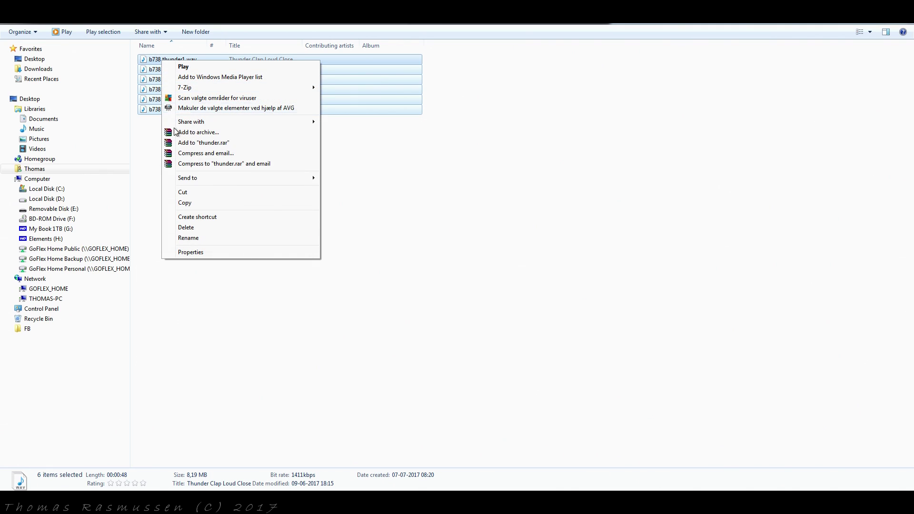
pyautogui.click(185, 203)
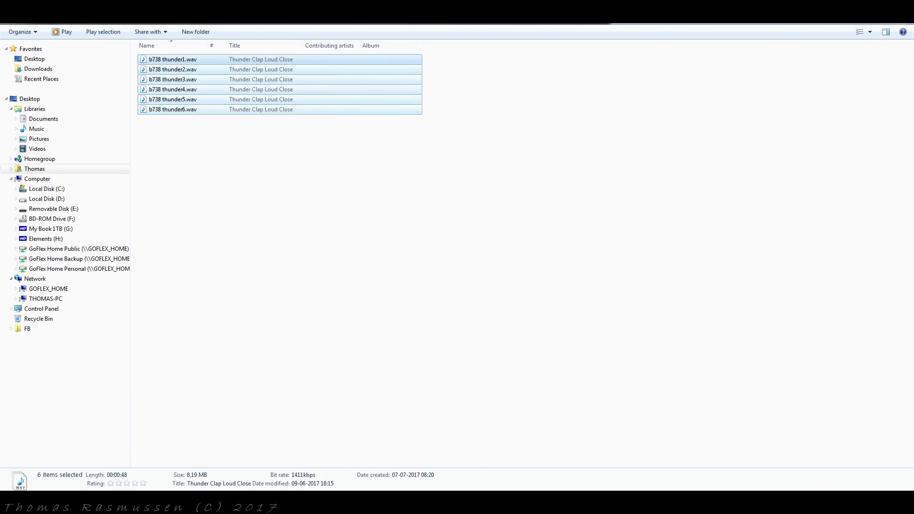
pyautogui.press('BackSpace')
pyautogui.press('BackSpace')
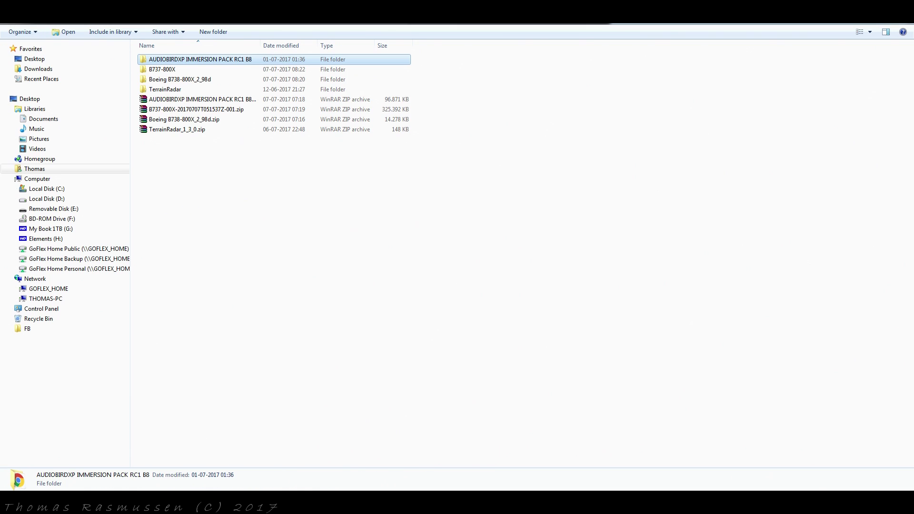
# - Paste them into B737-800X\sounds\weather, replacing all five conflicting files
pyautogui.doubleClick(163, 73)
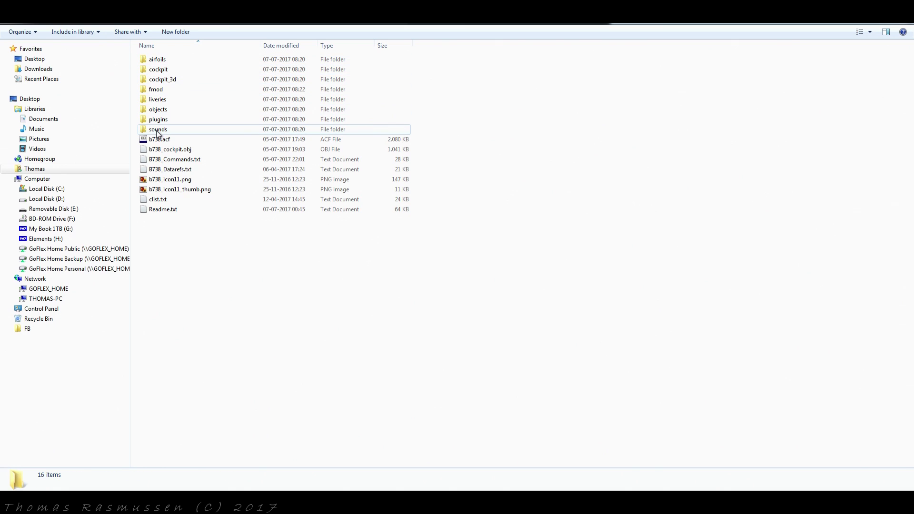
pyautogui.doubleClick(157, 129)
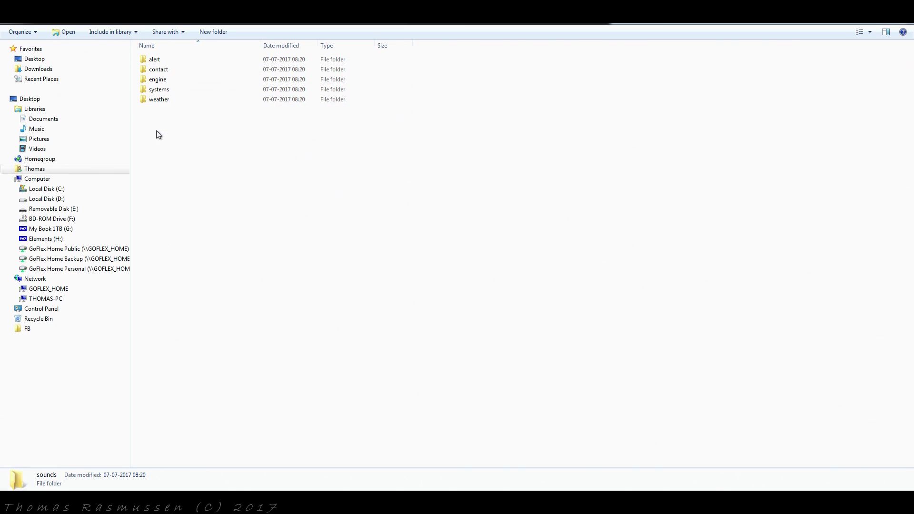
pyautogui.doubleClick(159, 101)
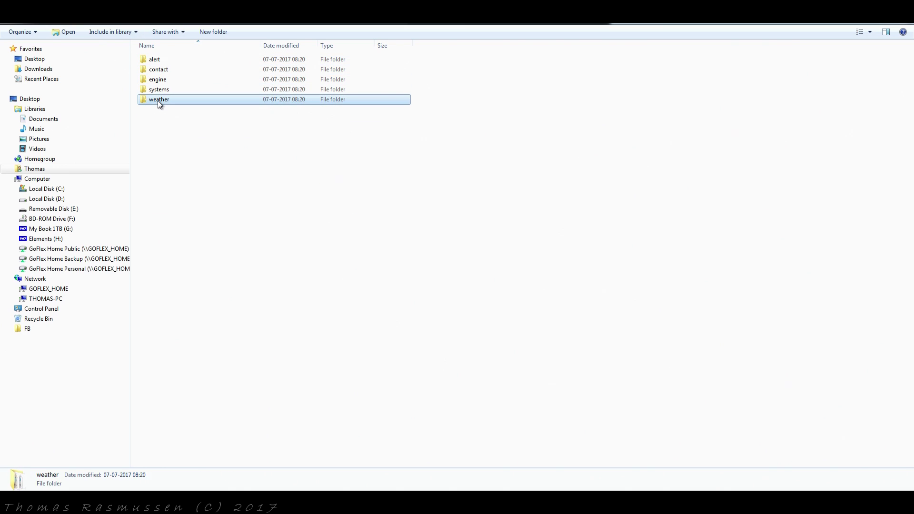
pyautogui.rightClick(198, 186)
pyautogui.click(222, 251)
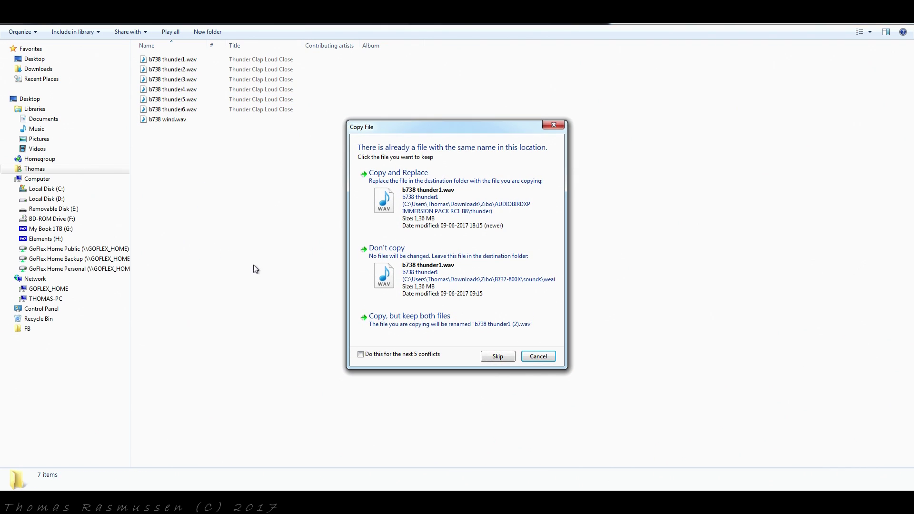
pyautogui.click(361, 355)
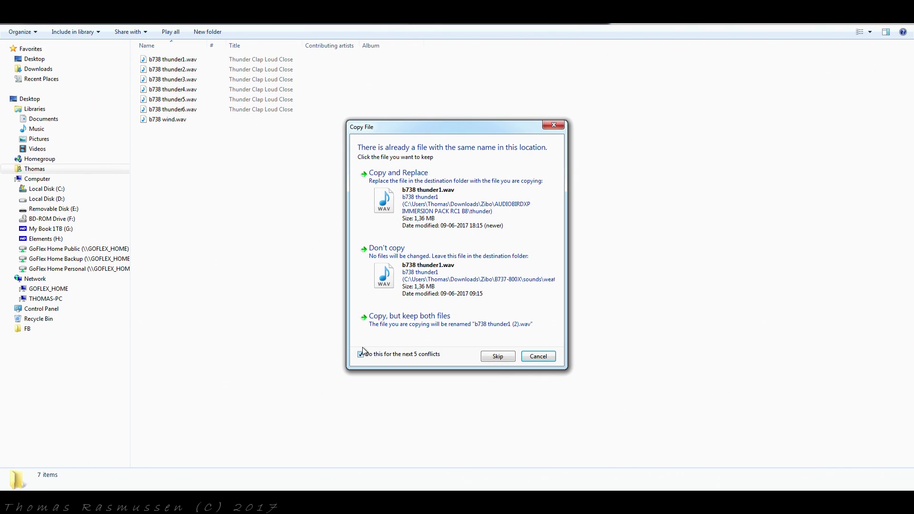
pyautogui.click(427, 211)
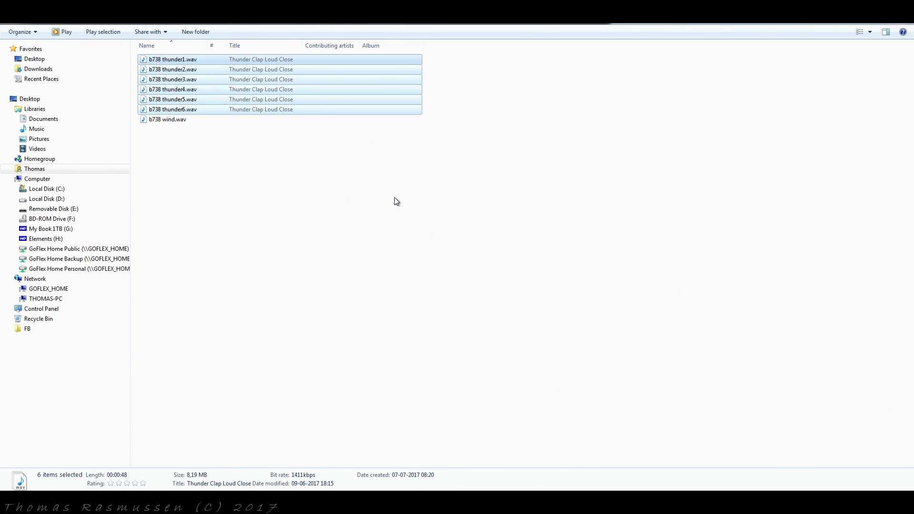
pyautogui.click(8, 24)
# - Cut the B737-800X folder from the Zibo downloads folder
pyautogui.click(8, 24)
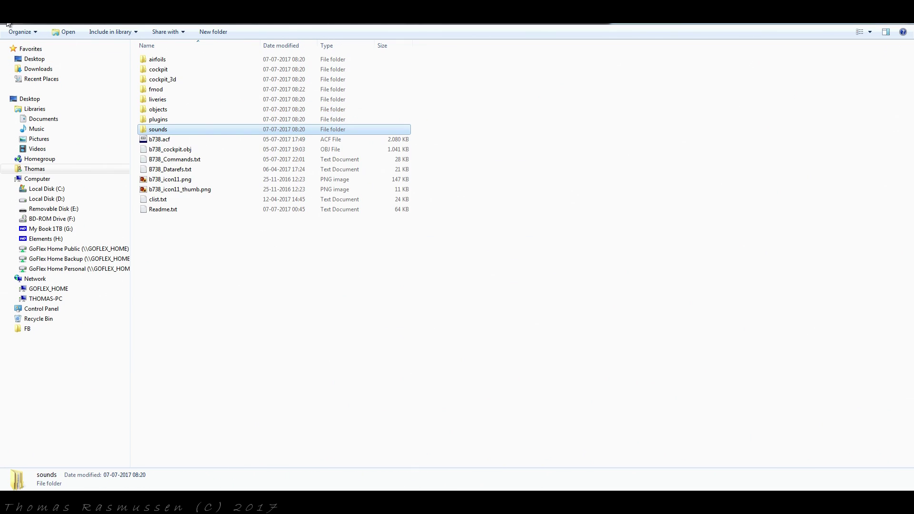
pyautogui.click(7, 24)
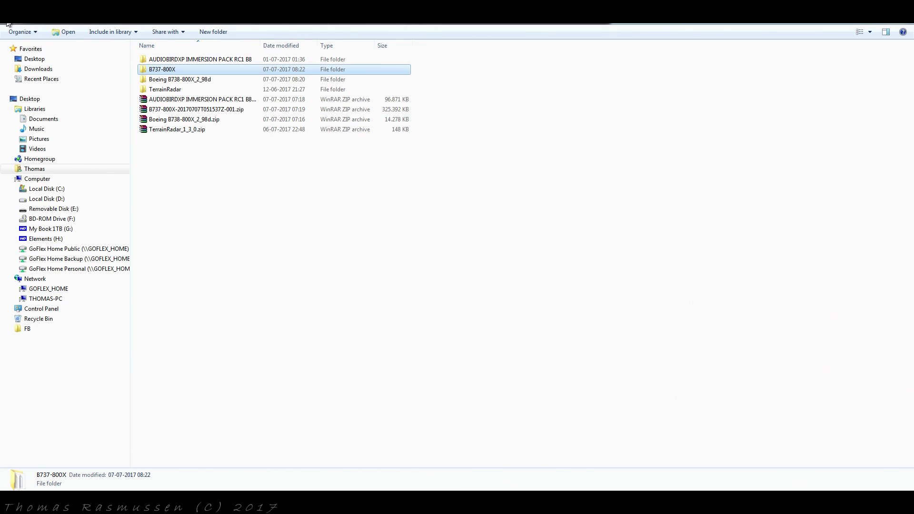
pyautogui.rightClick(158, 71)
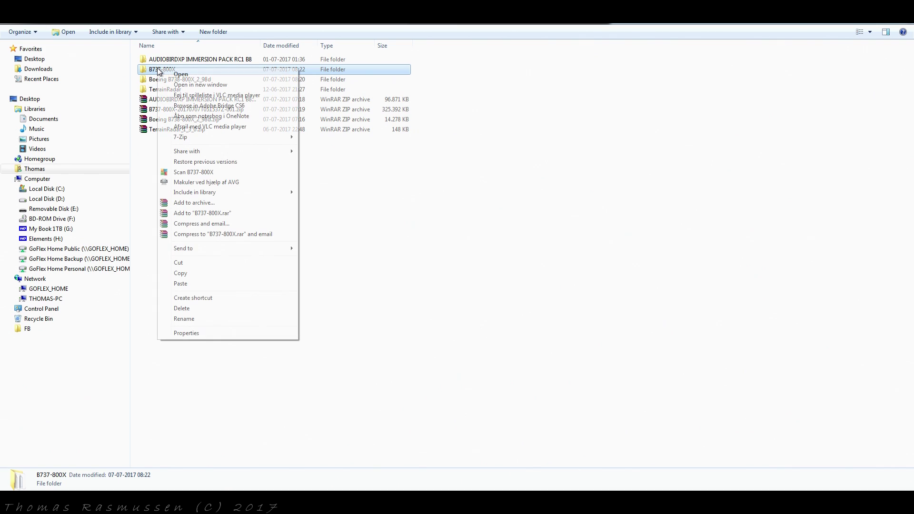
pyautogui.click(194, 264)
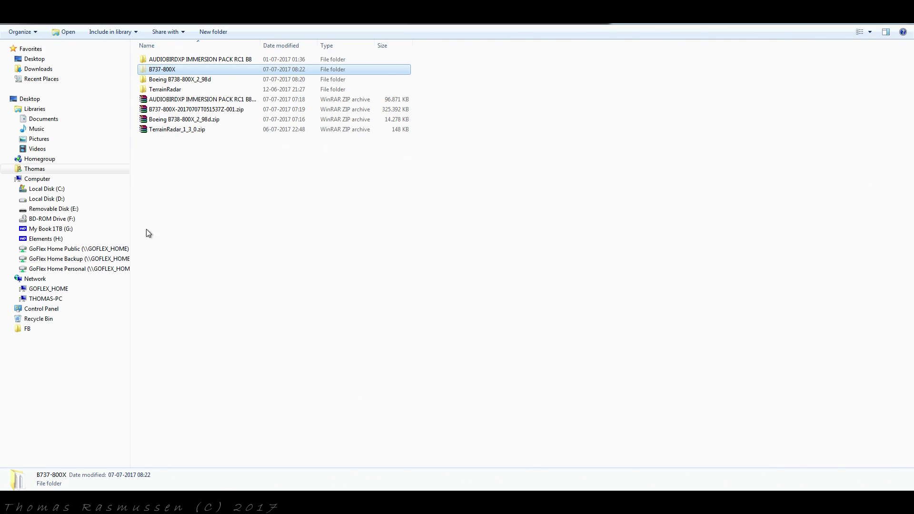
# - Paste B737-800X into D:\Programmes\X-Plane 11\Aircraft
pyautogui.click(61, 199)
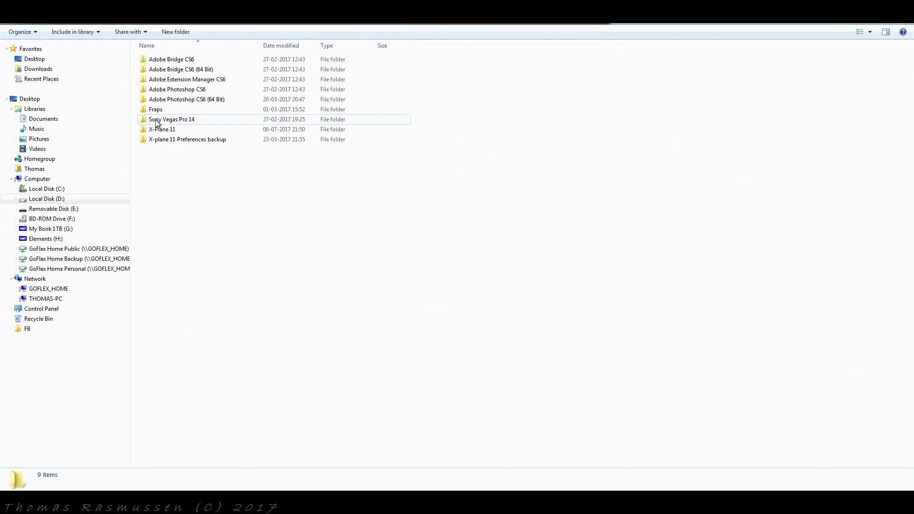
pyautogui.doubleClick(159, 131)
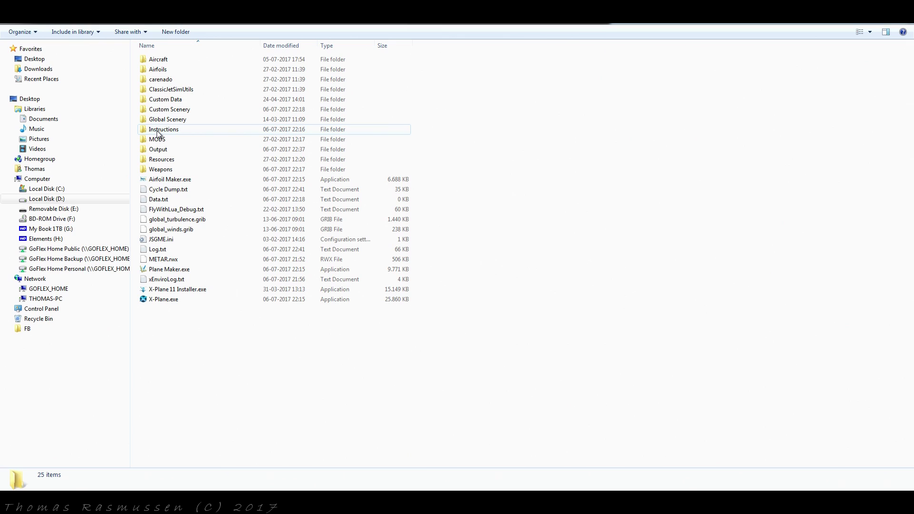
pyautogui.doubleClick(159, 59)
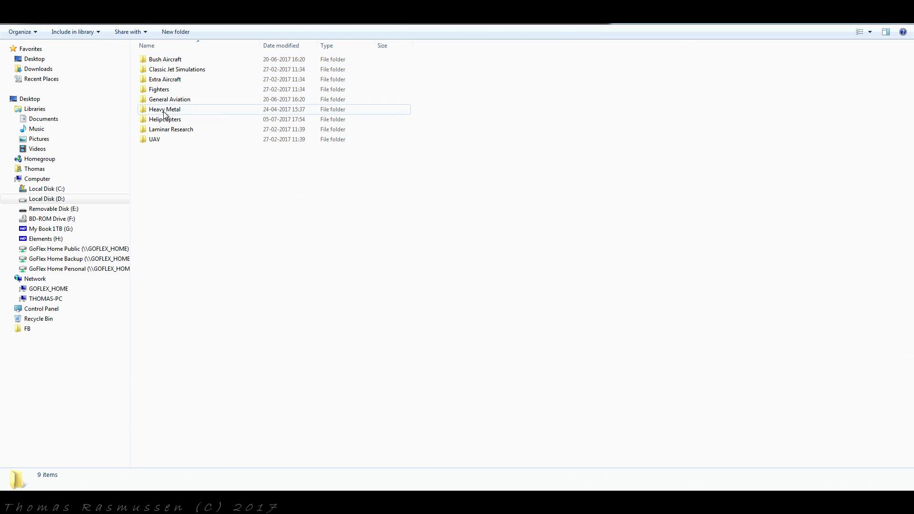
pyautogui.rightClick(193, 206)
pyautogui.click(215, 270)
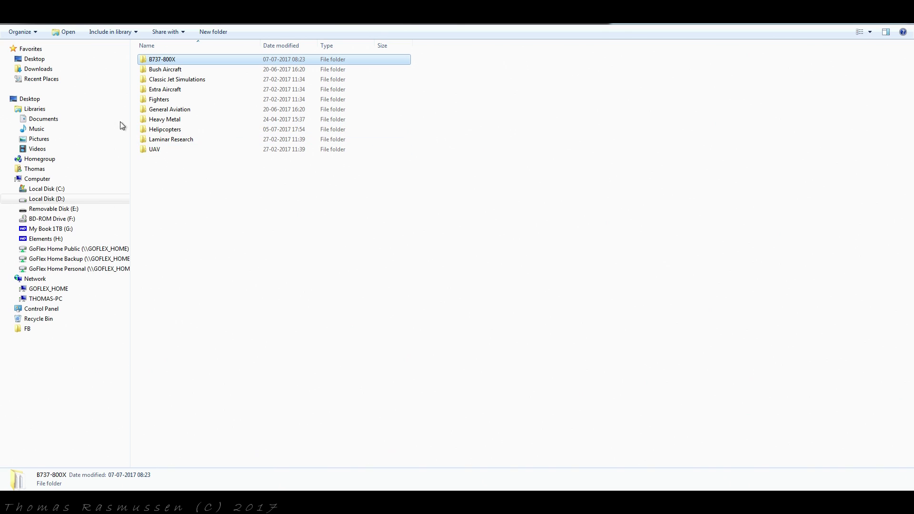
# - Cut the TerrainRadar folder from the downloaded add-ons folder
pyautogui.press('BackSpace')
pyautogui.press('BackSpace')
pyautogui.press('BackSpace')
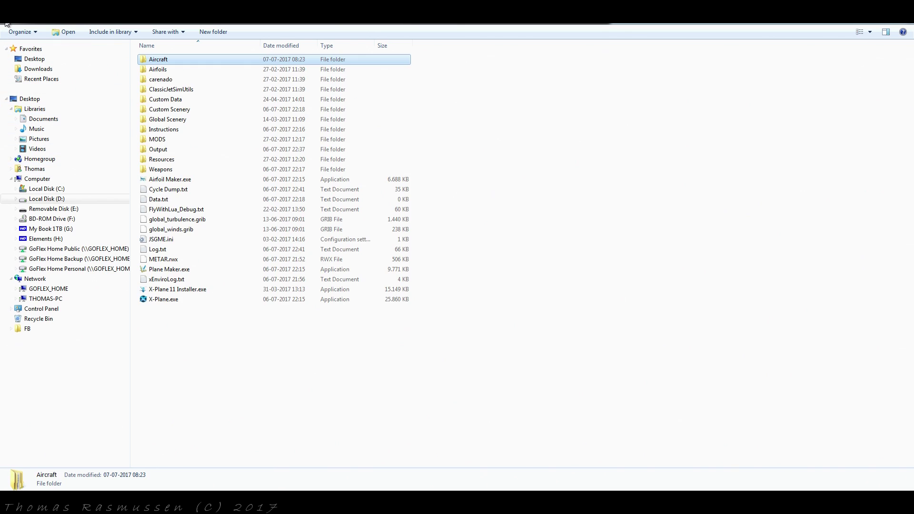
pyautogui.hotkey('alt', 'Left')
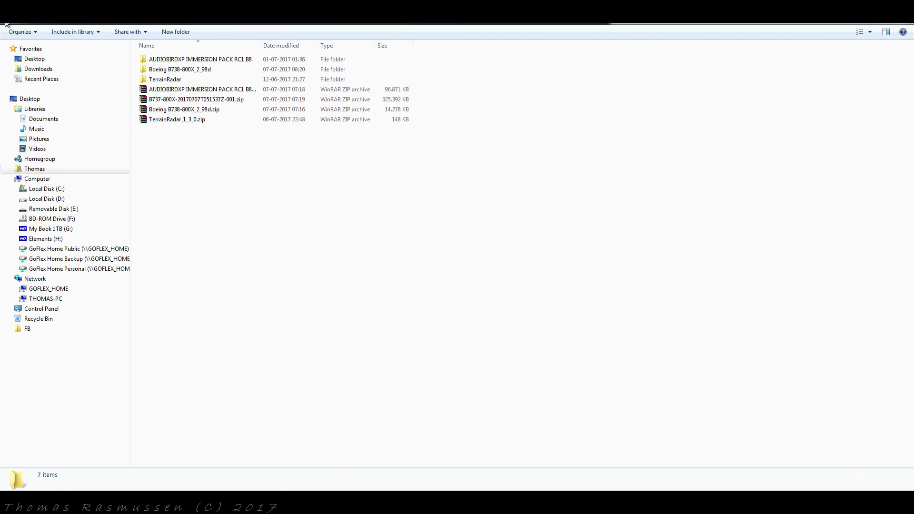
pyautogui.rightClick(162, 79)
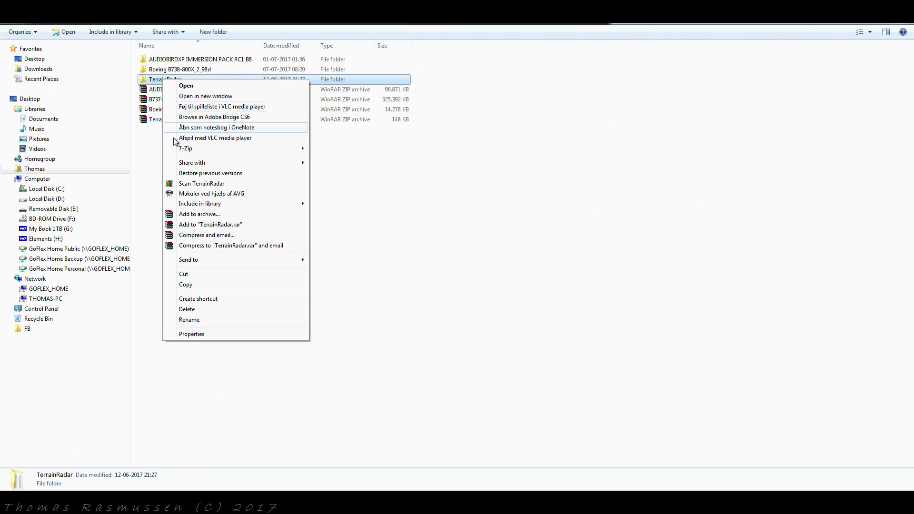
pyautogui.click(187, 275)
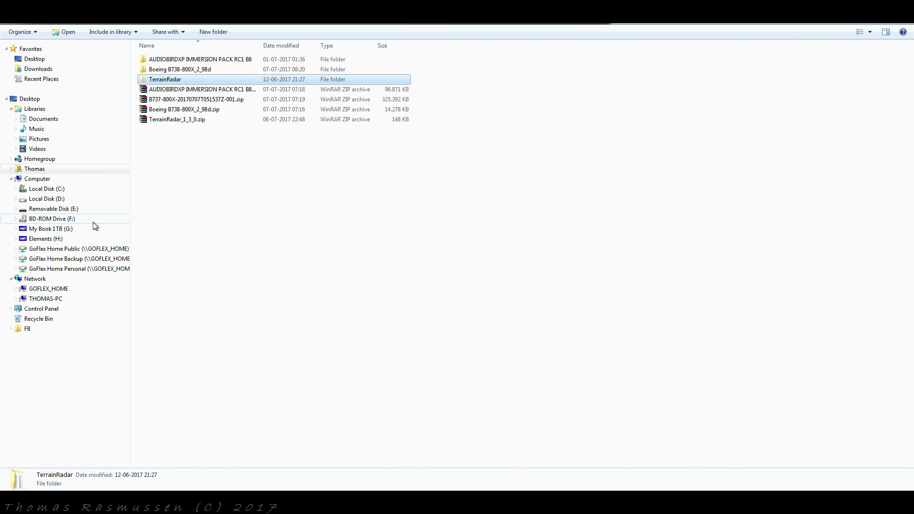
# - Paste TerrainRadar into D:\Programmes\X-Plane 11\Resources\plugins
pyautogui.click(58, 199)
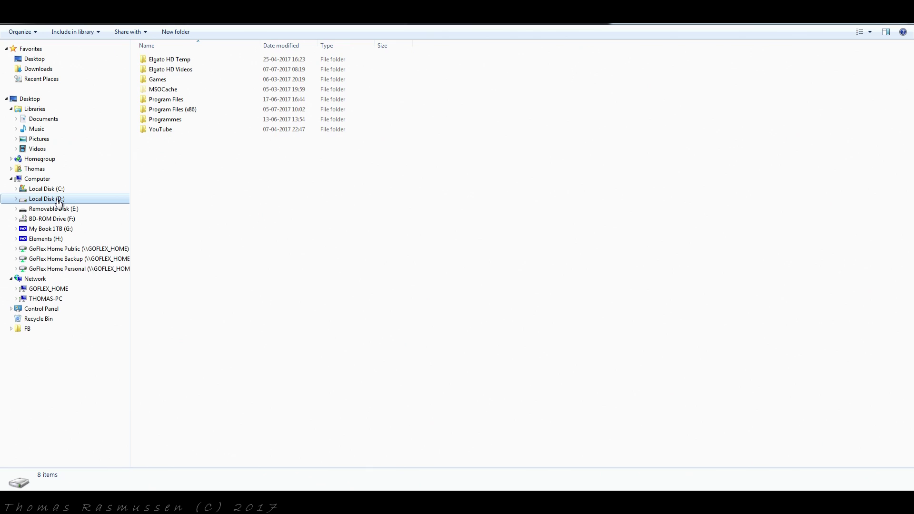
pyautogui.doubleClick(154, 119)
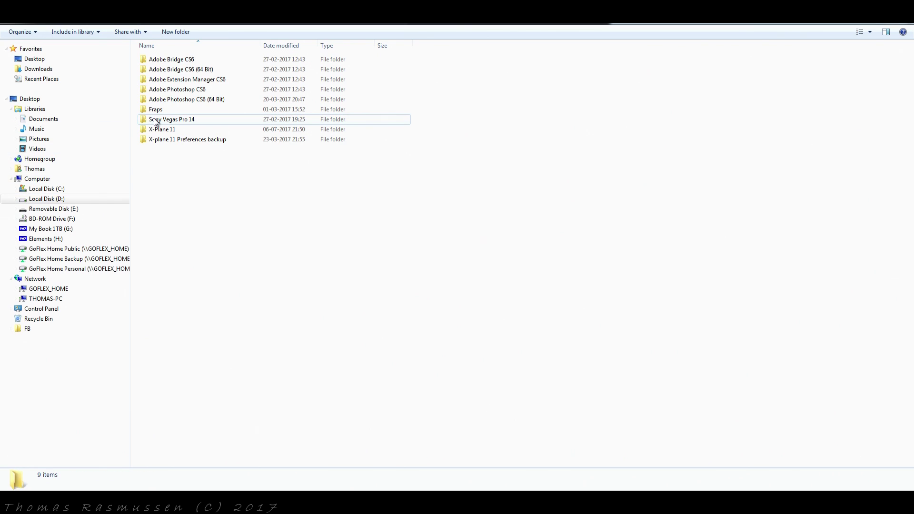
pyautogui.doubleClick(156, 129)
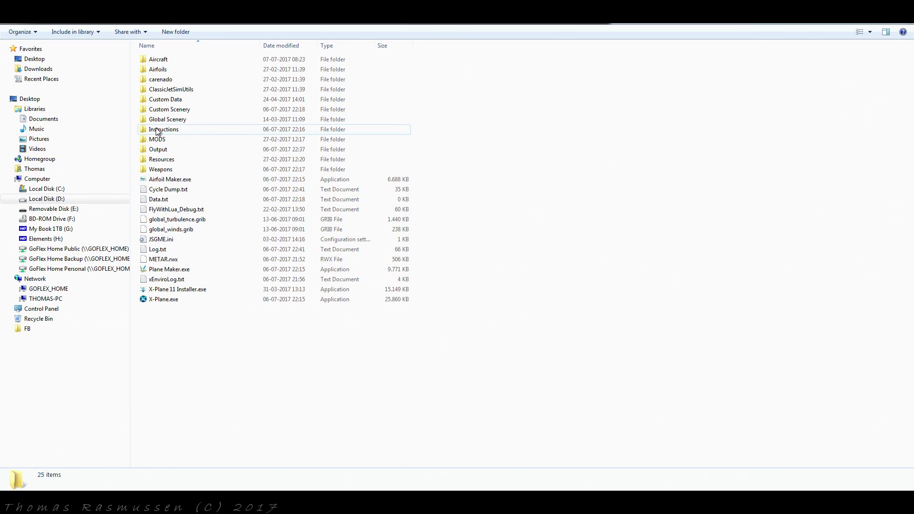
pyautogui.doubleClick(156, 160)
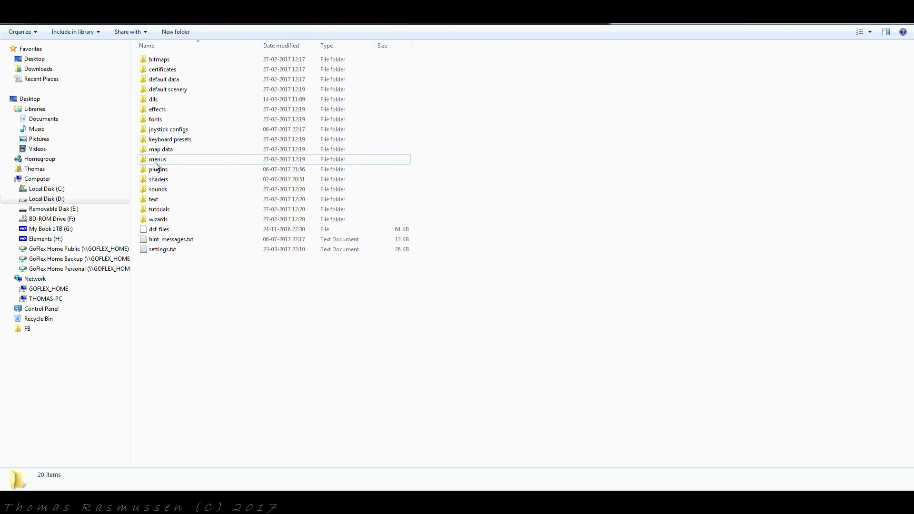
pyautogui.doubleClick(156, 170)
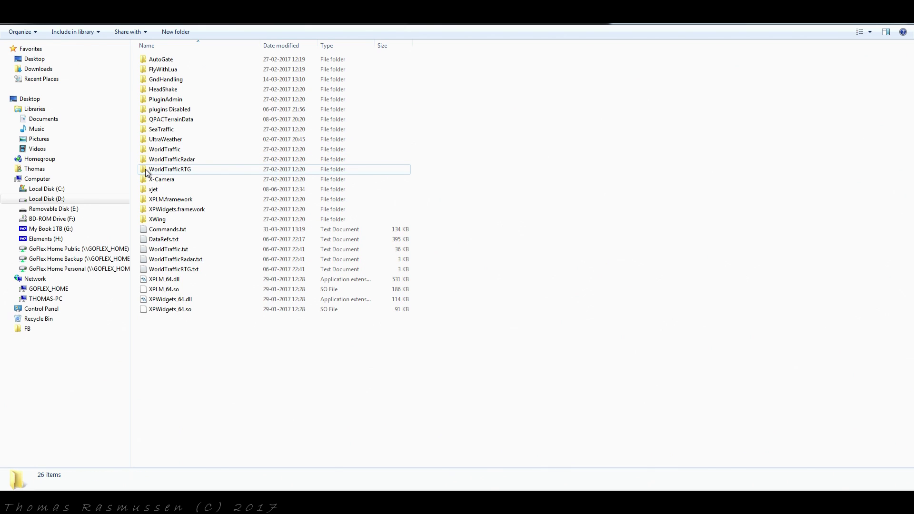
pyautogui.rightClick(201, 351)
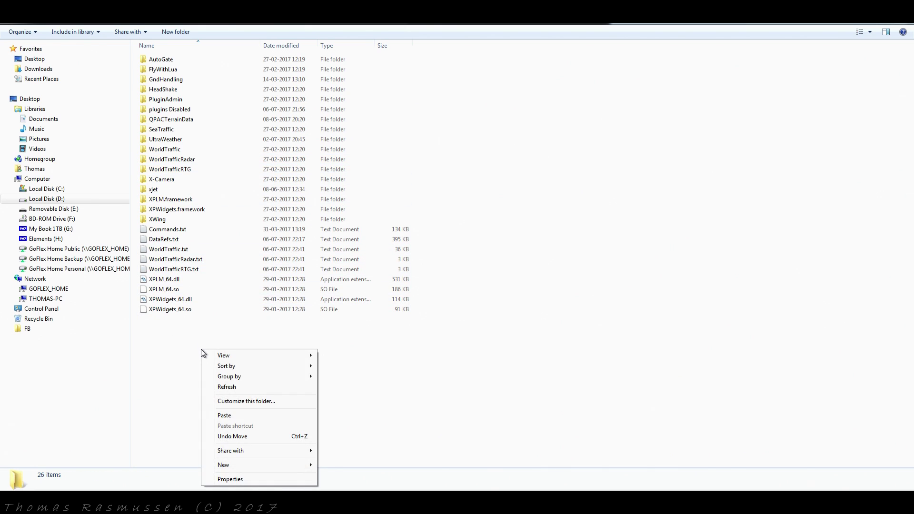
pyautogui.click(225, 416)
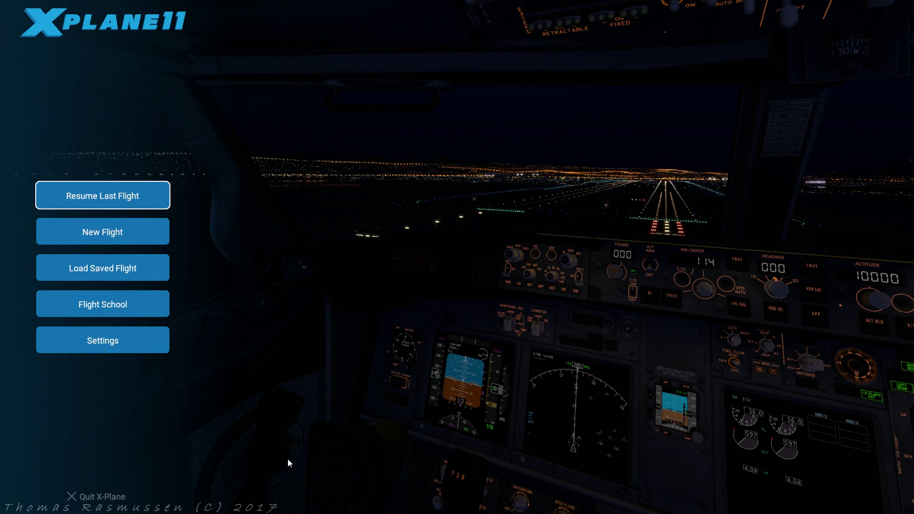
# - Start a new Boeing 737-800X flight from Innsbruck Runway 08
pyautogui.click(137, 236)
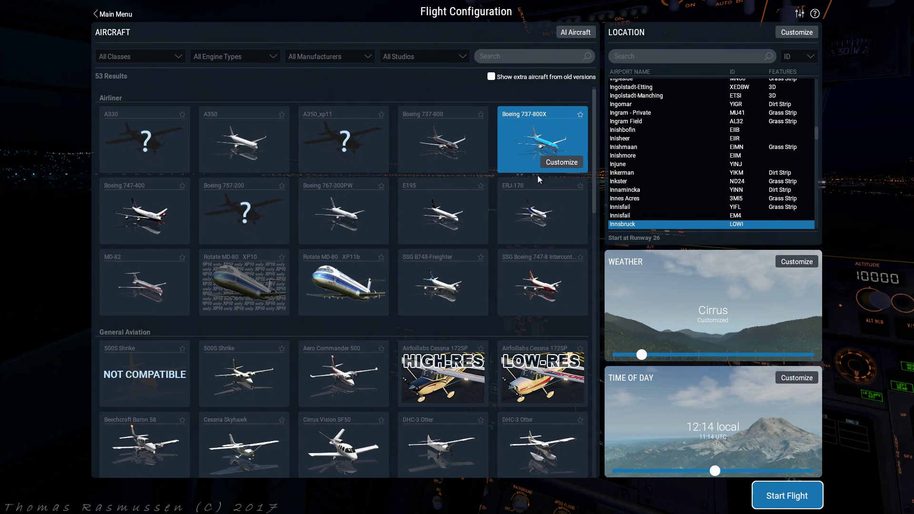
pyautogui.click(802, 32)
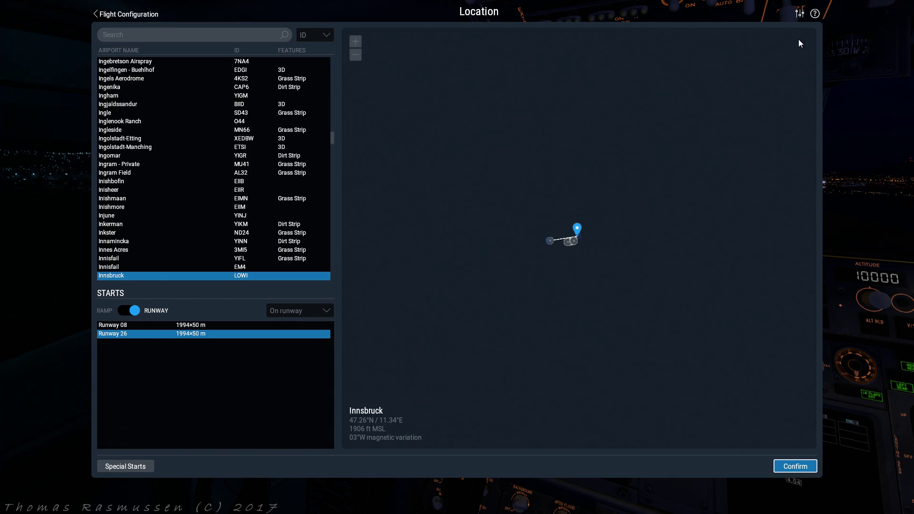
pyautogui.click(523, 244)
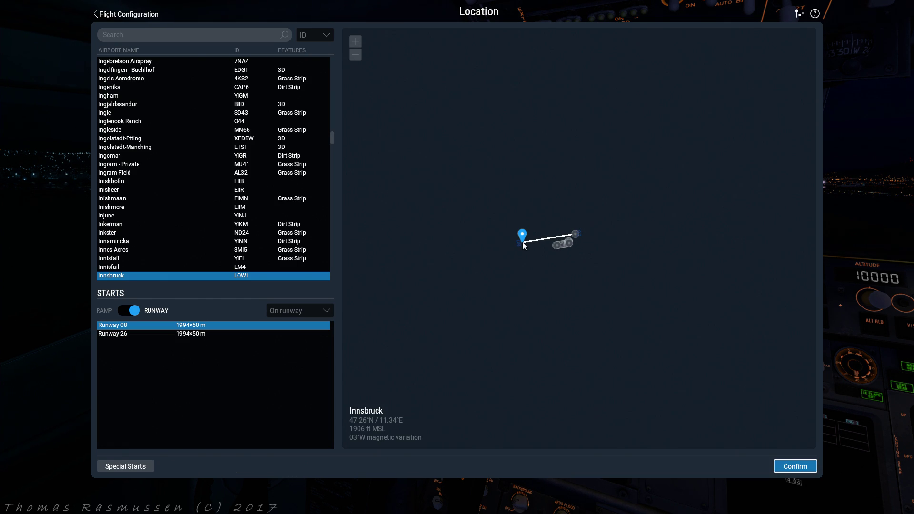
pyautogui.click(796, 467)
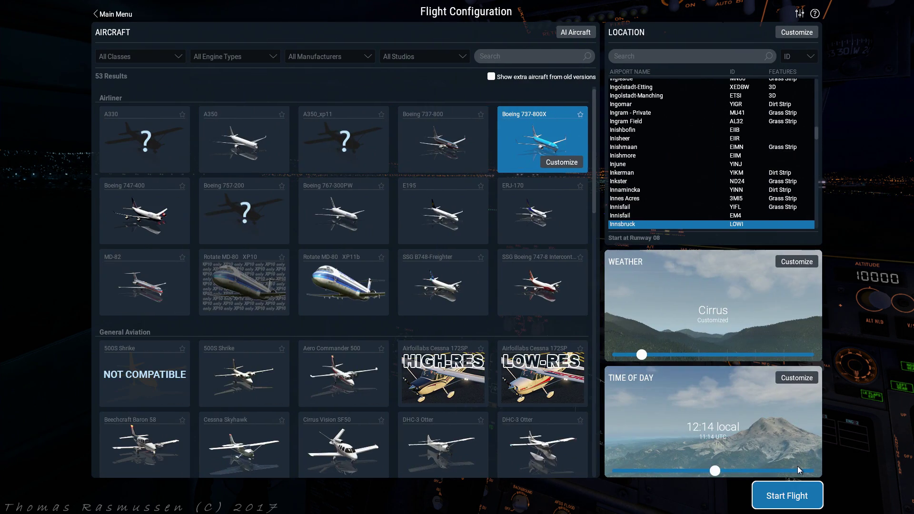
pyautogui.click(787, 495)
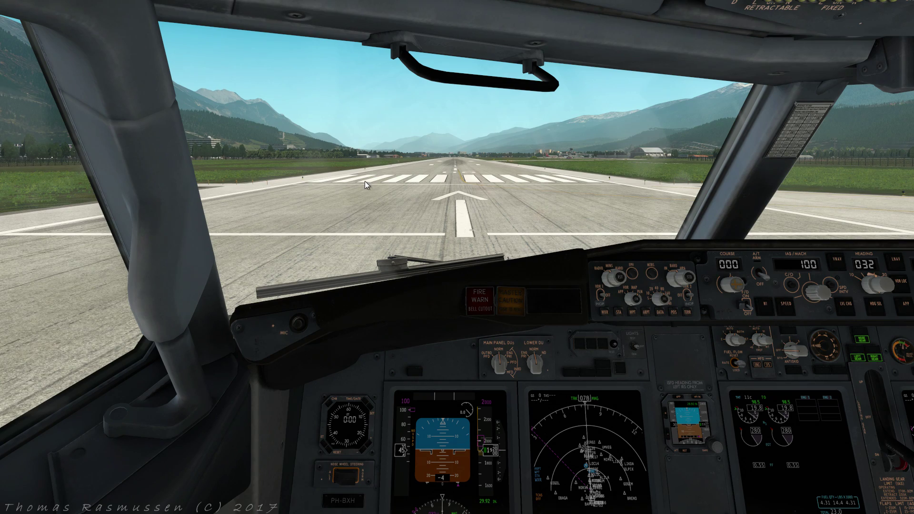
# - Check the CDU shows ZIBO mod V2.98D and AudioBird XP RC1 B8, then look forward again
pyautogui.press('KP_2')
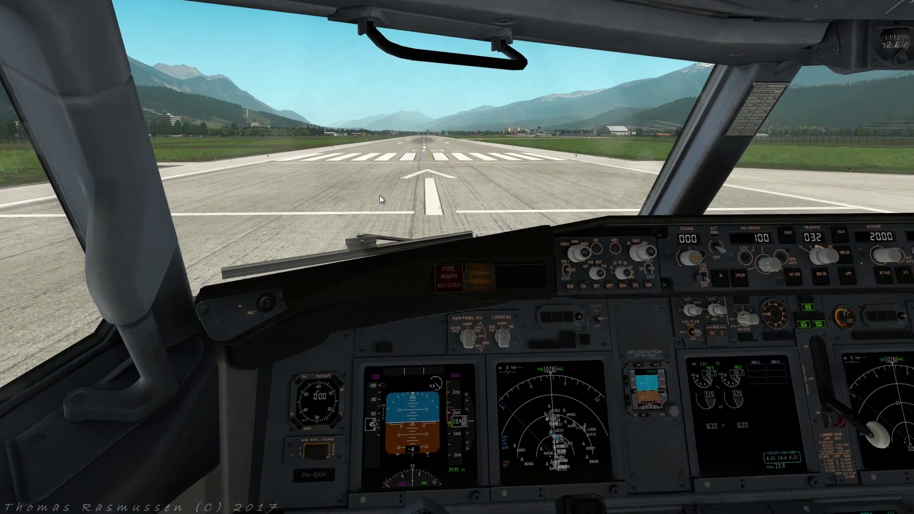
pyautogui.press('KP_5')
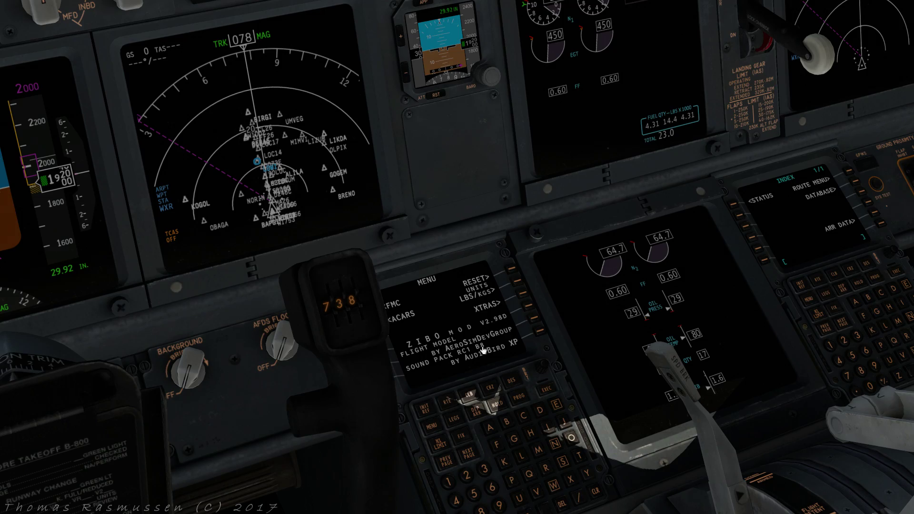
pyautogui.press('KP_8')
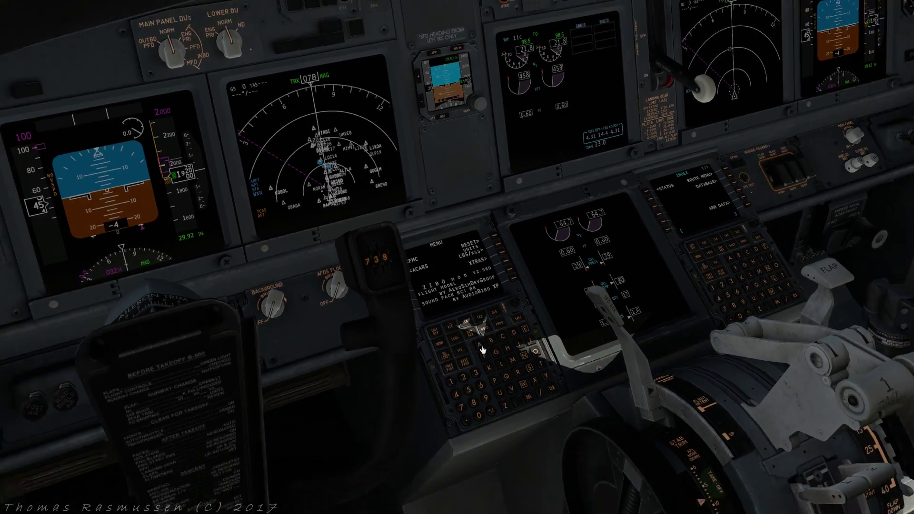
pyautogui.press('KP_8')
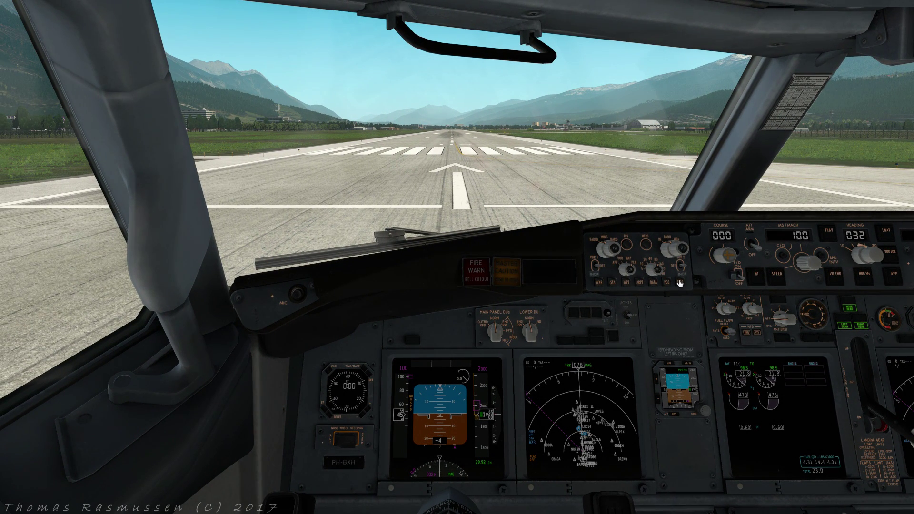
# - Turn on TERR on the EFIS to show terrain on the captain's navigation display
pyautogui.click(680, 284)
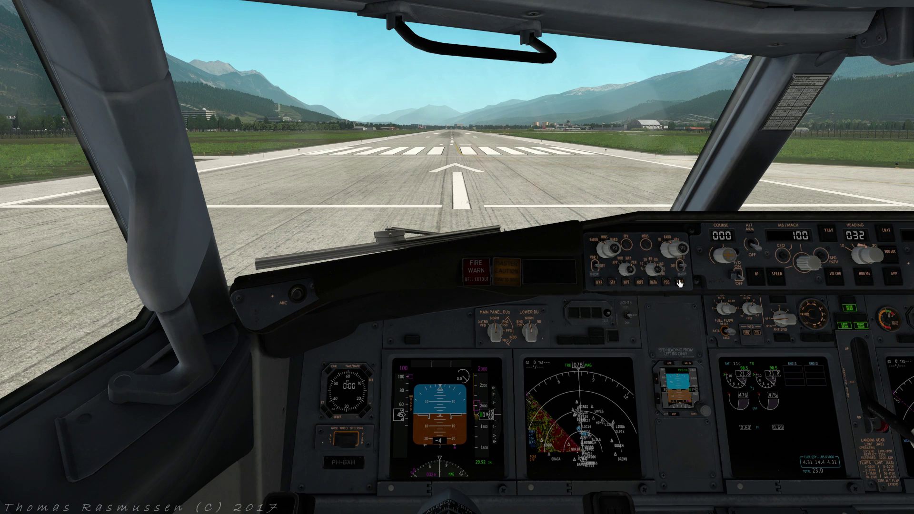